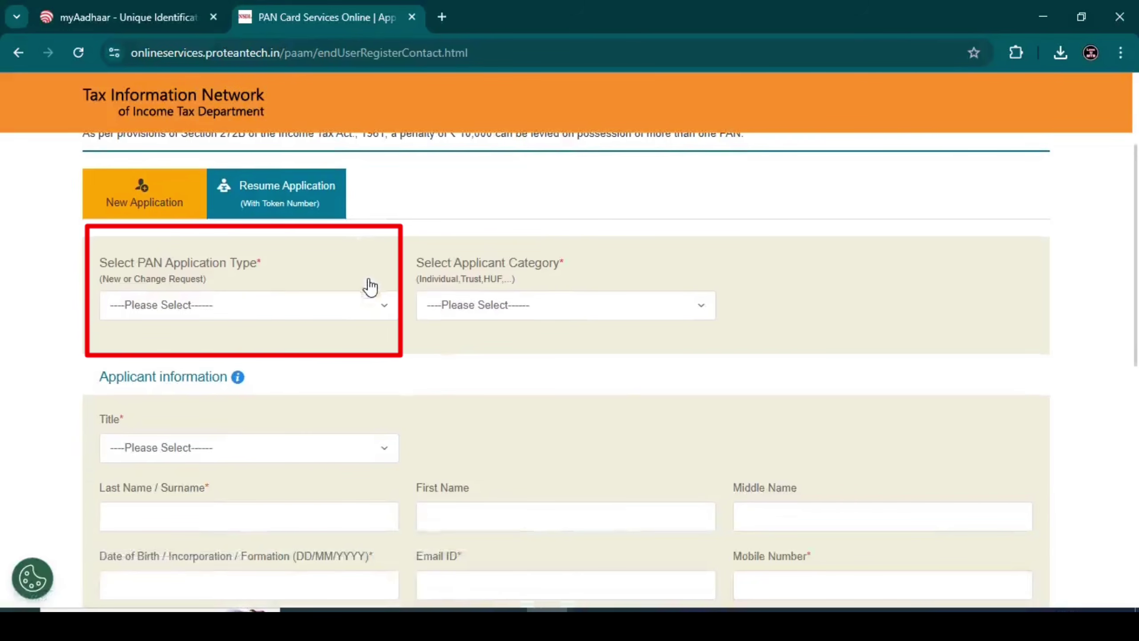
# Choose New PAN – Indian Citizen (Form 49A), category INDIVIDUAL, and title Smt
pyautogui.click(184, 306)
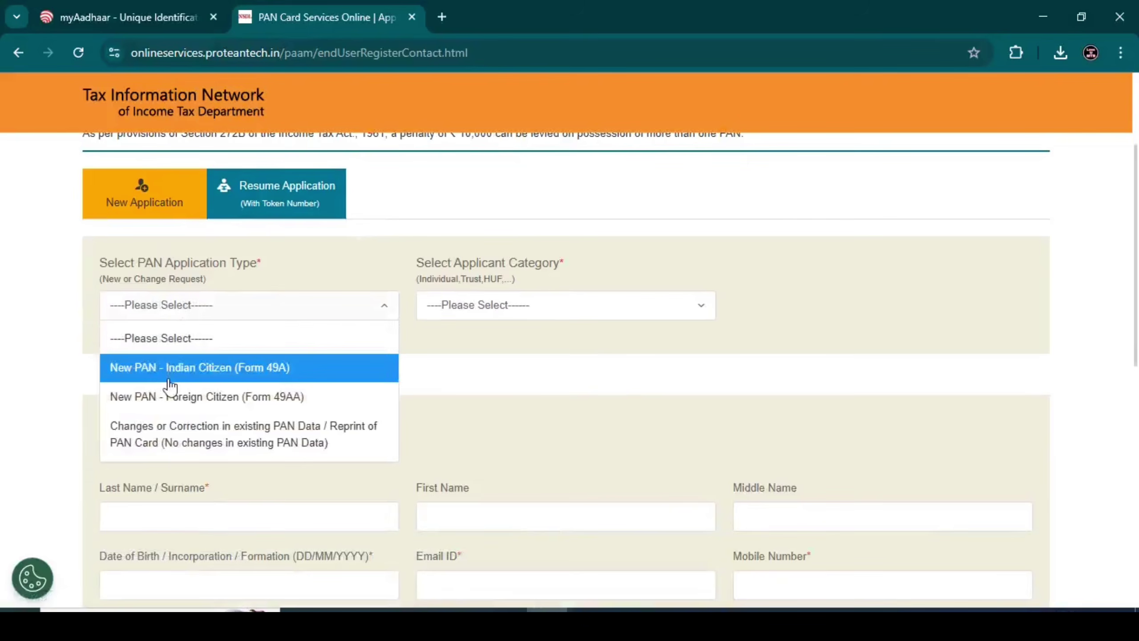
pyautogui.click(225, 368)
pyautogui.click(495, 310)
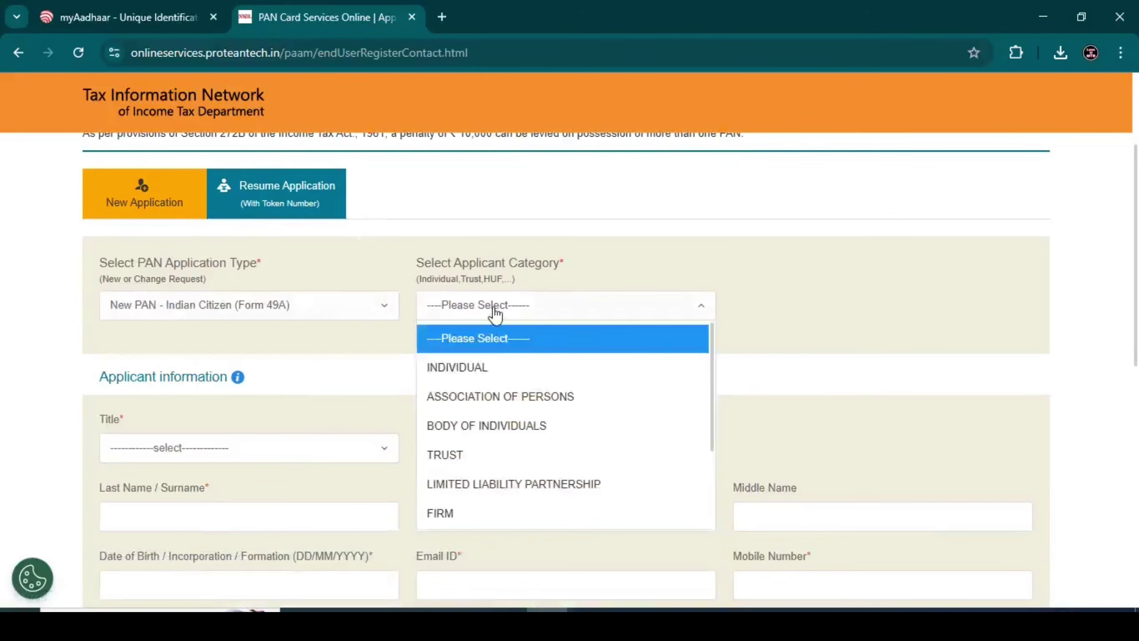
pyautogui.click(489, 377)
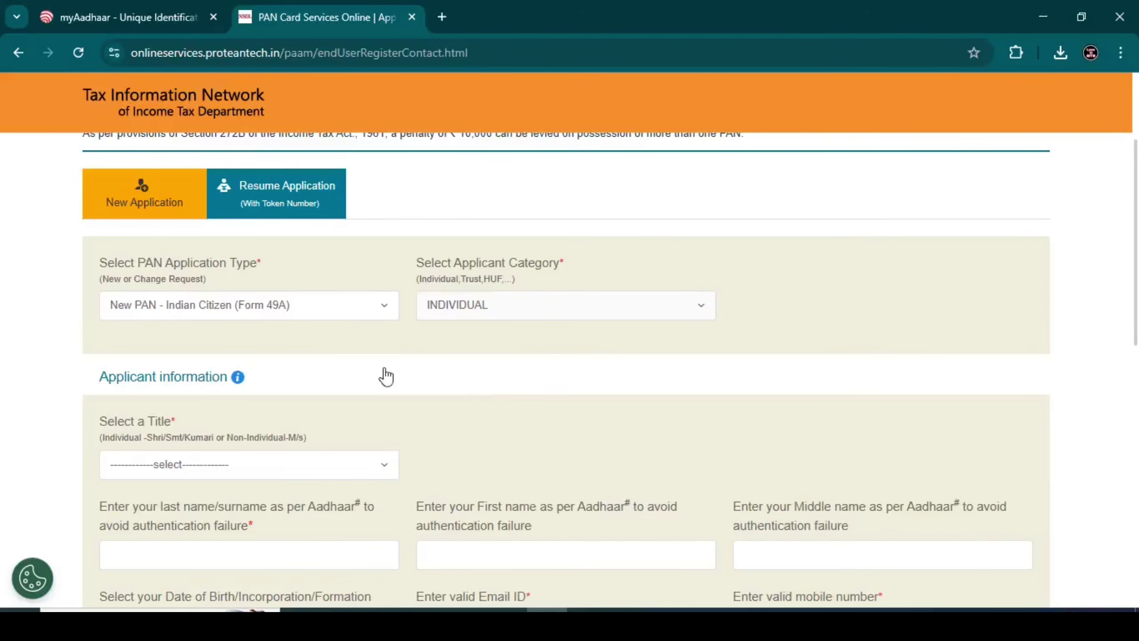
pyautogui.scroll(-3, 358, 359)
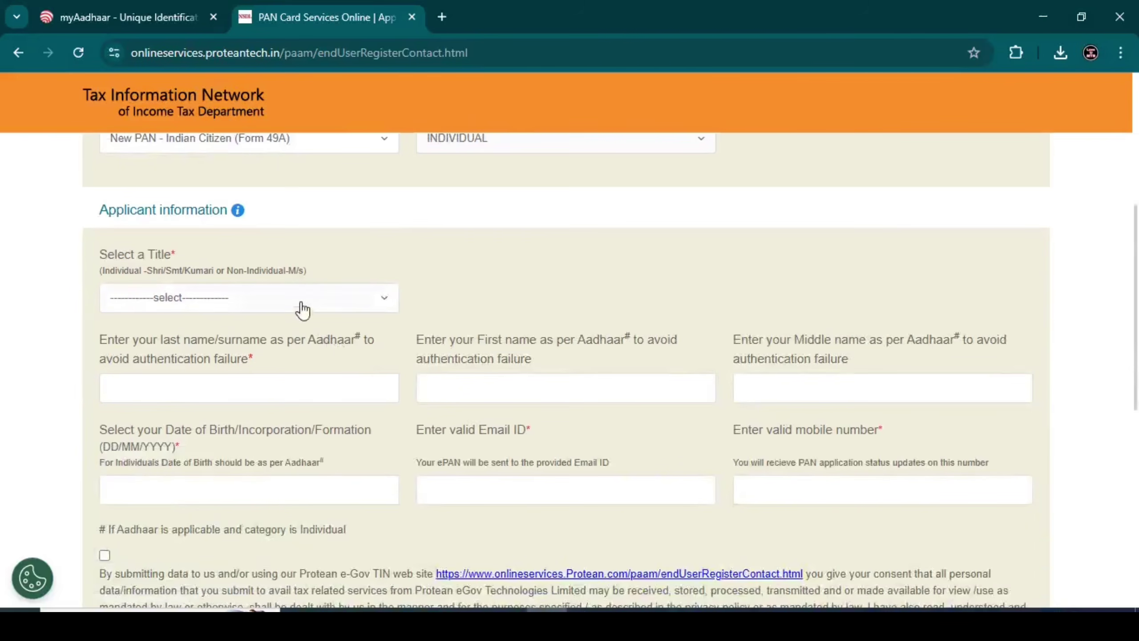
pyautogui.click(284, 306)
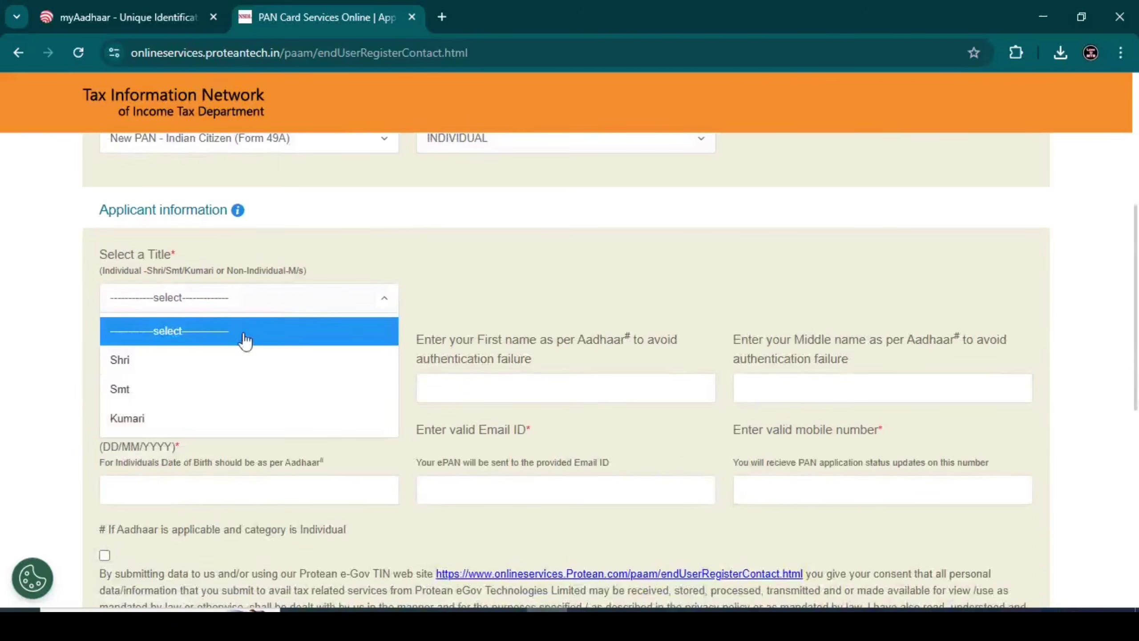
pyautogui.click(167, 394)
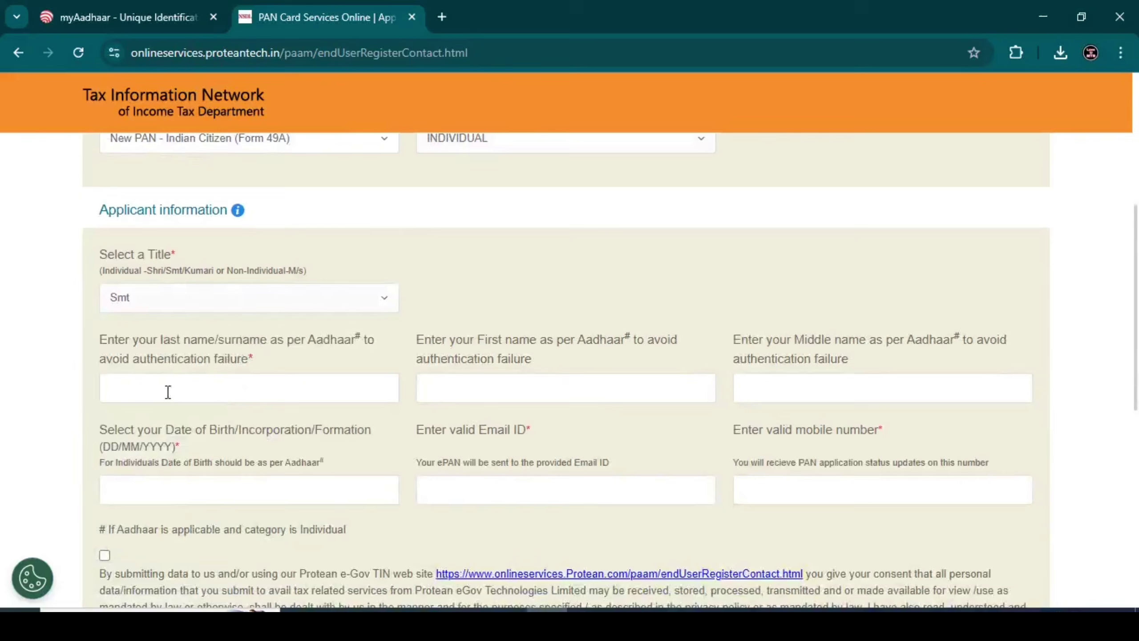
# Enter the applicant's last name and first name
pyautogui.click(207, 394)
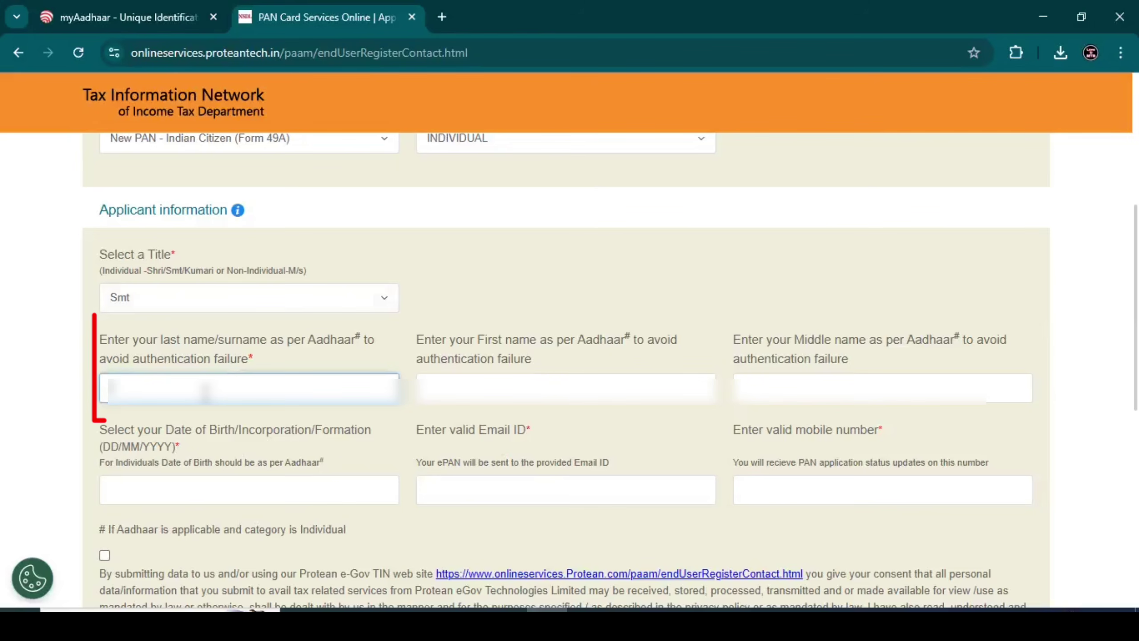
pyautogui.write('Raj')
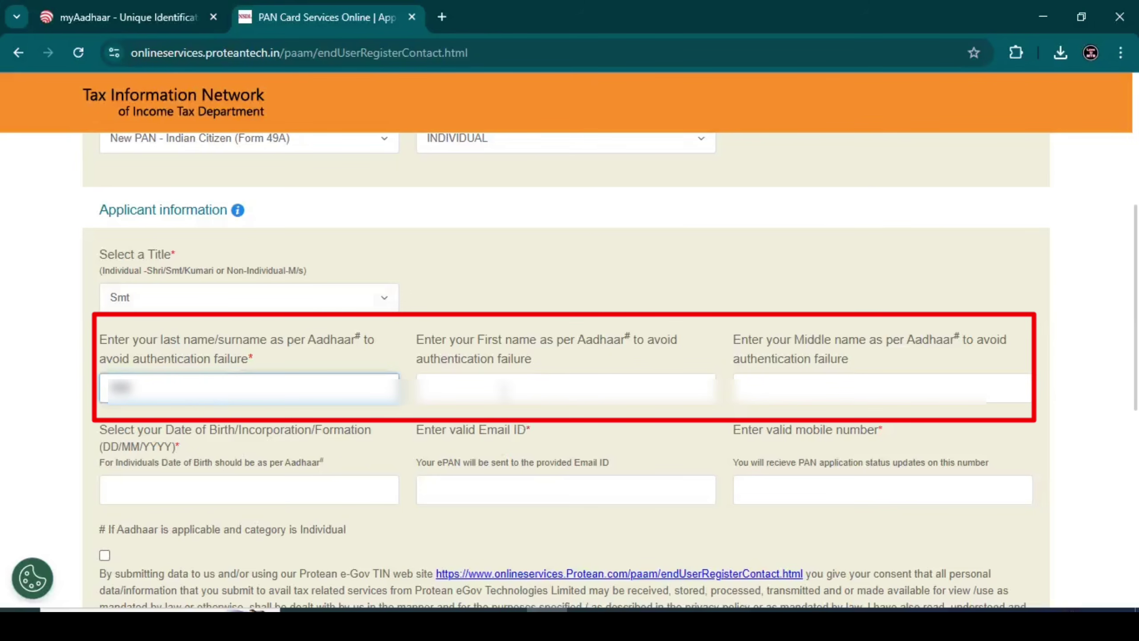
pyautogui.click(503, 389)
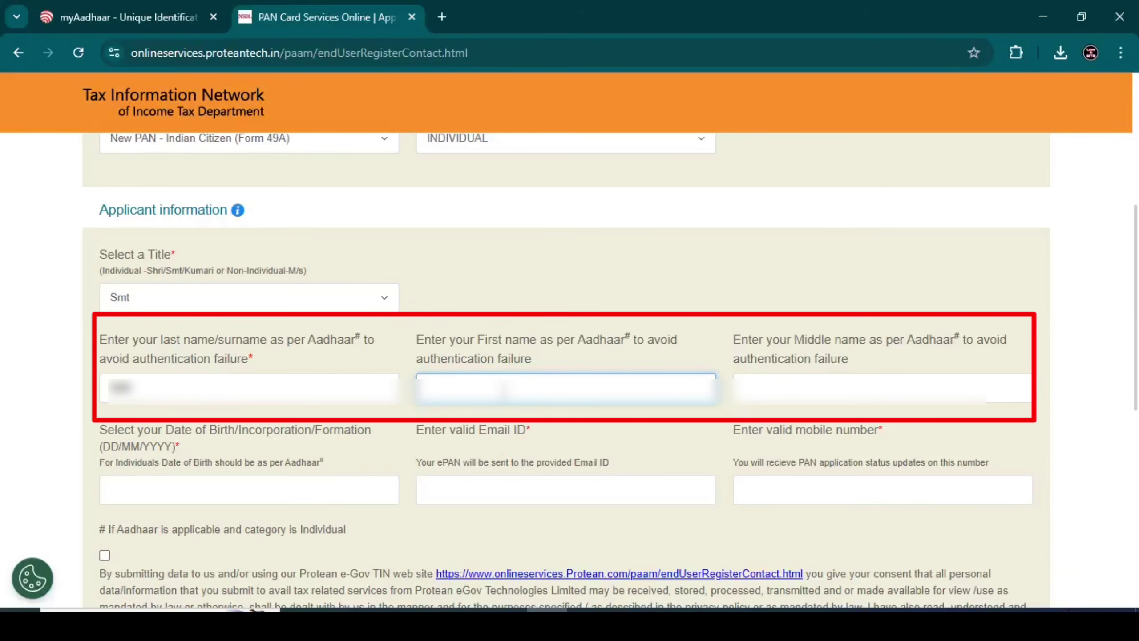
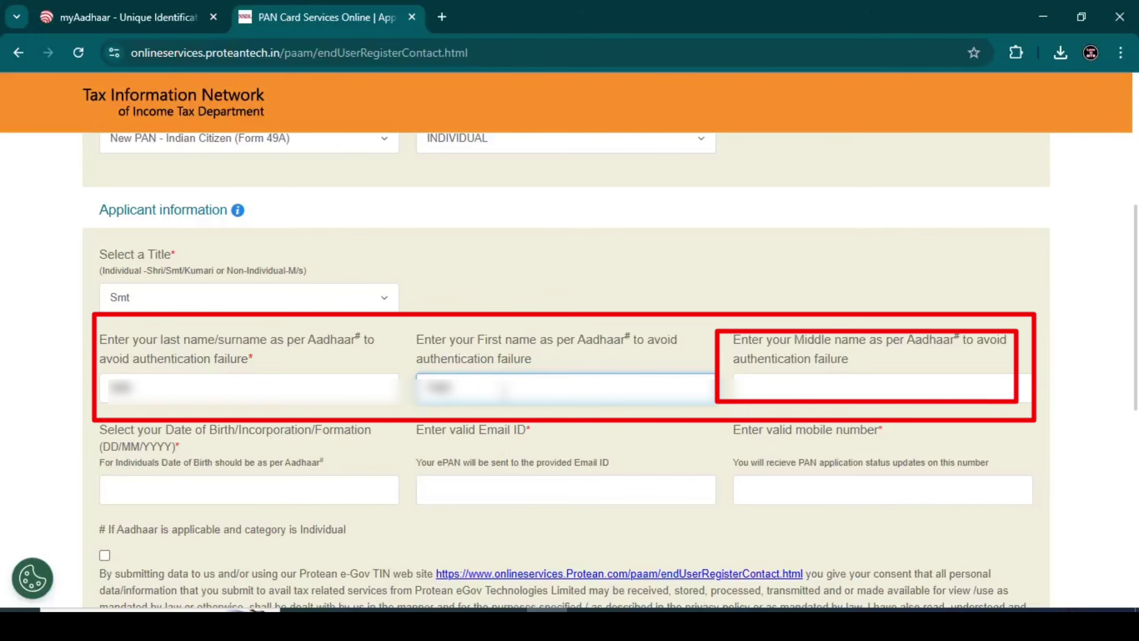
# Finish the first name and submit the registration form to get an emailed token number
pyautogui.click(501, 307)
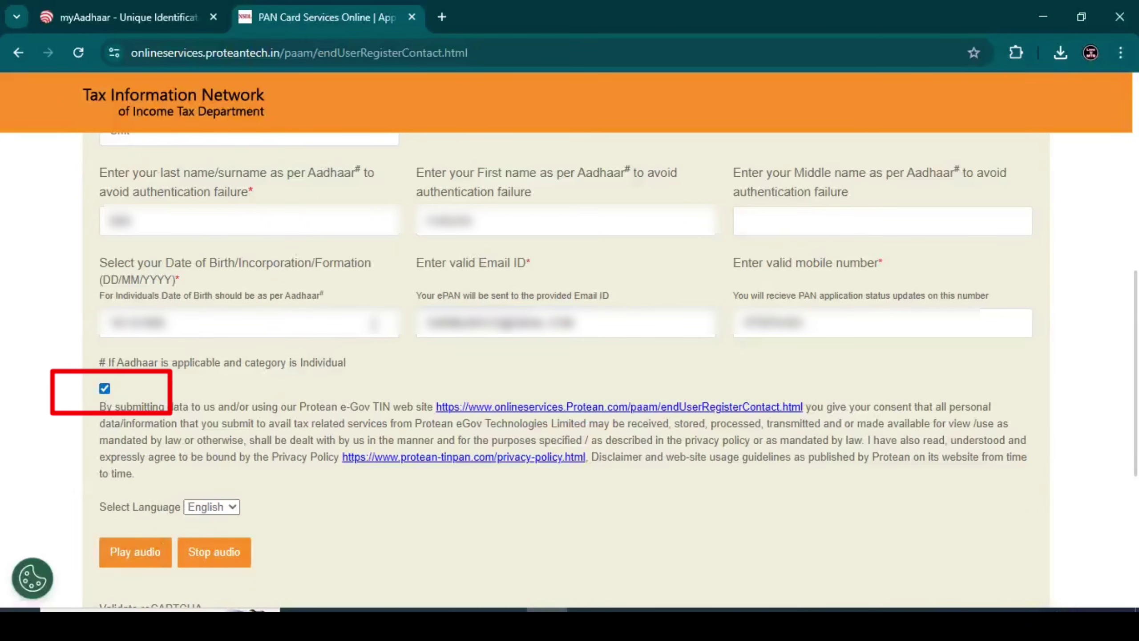
pyautogui.scroll(-7, 118, 325)
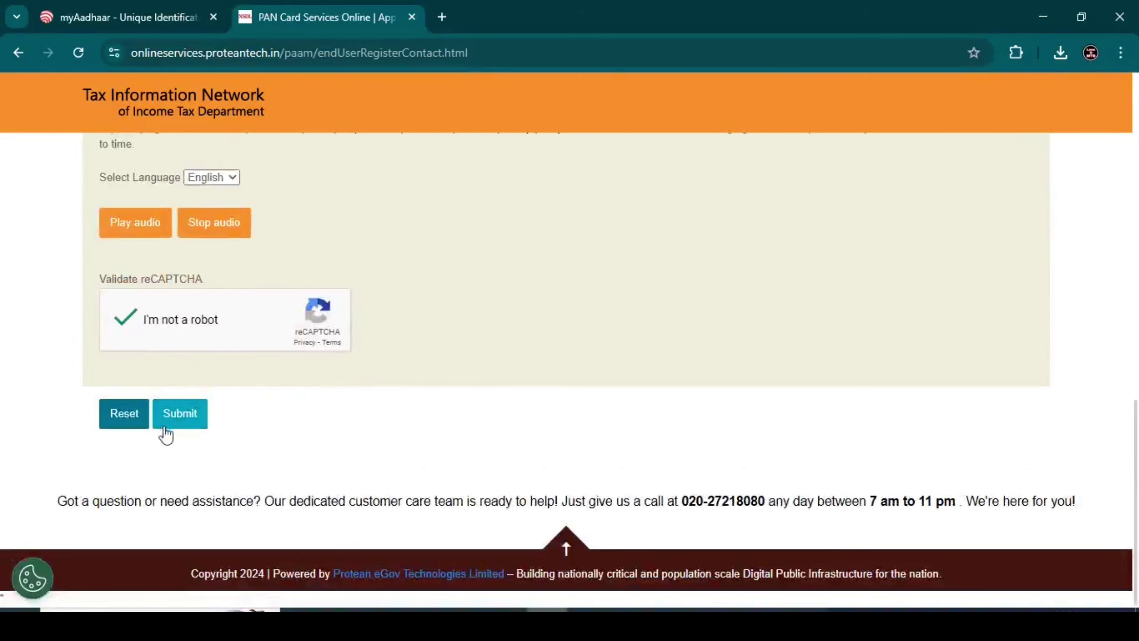
pyautogui.click(197, 410)
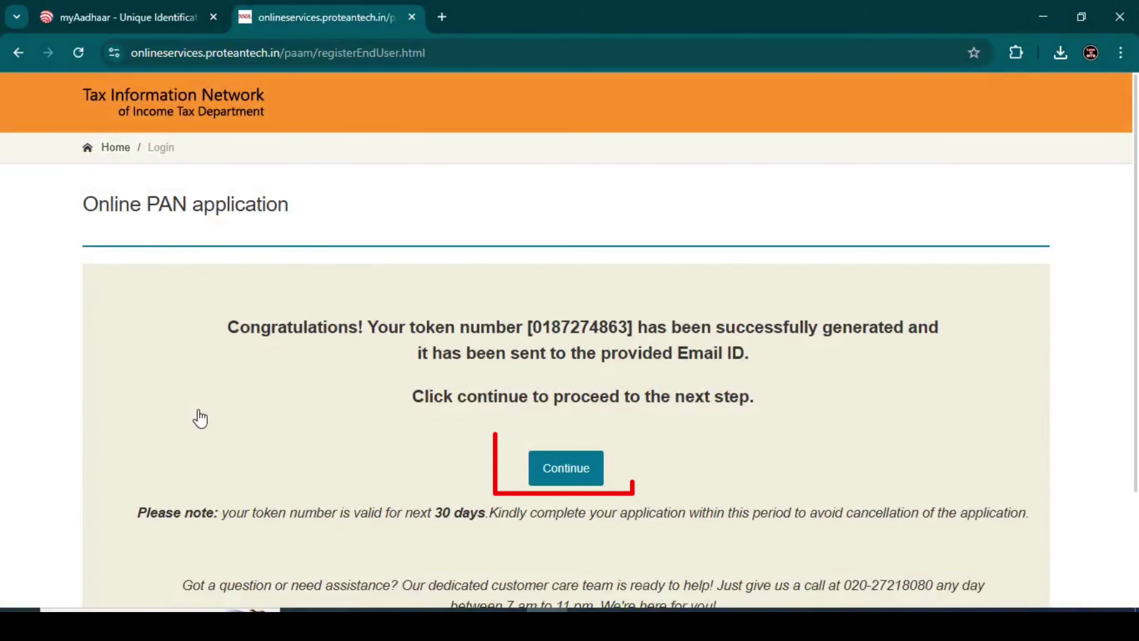
# Continue to Personal Details and choose scan, upload and e-Sign submission via Protean e-Sign
pyautogui.click(589, 475)
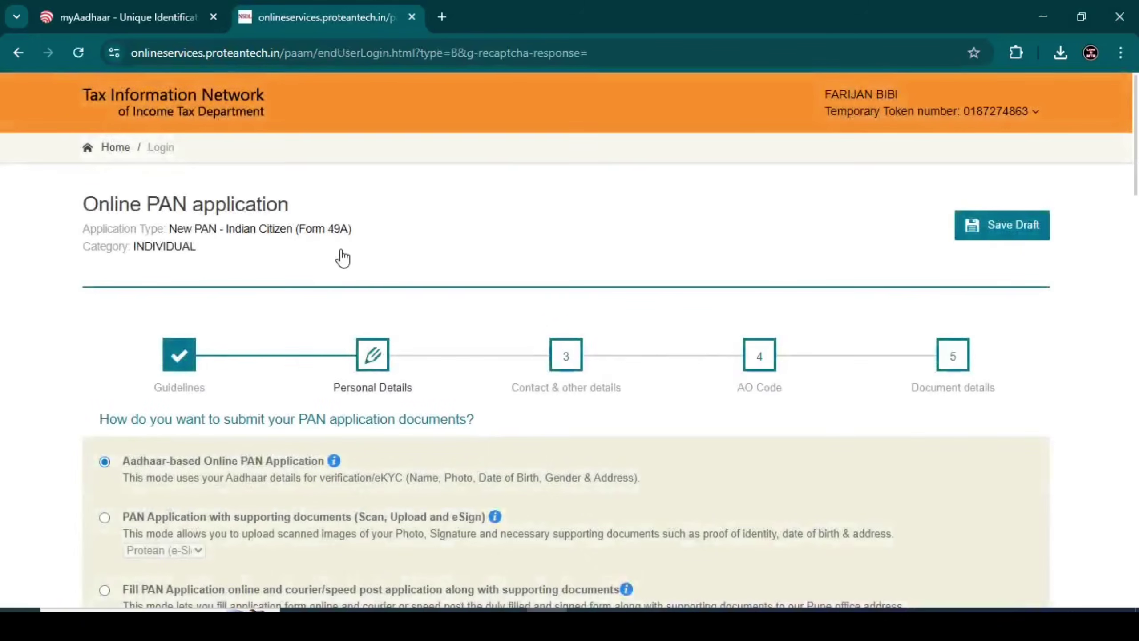
pyautogui.scroll(-3, 341, 257)
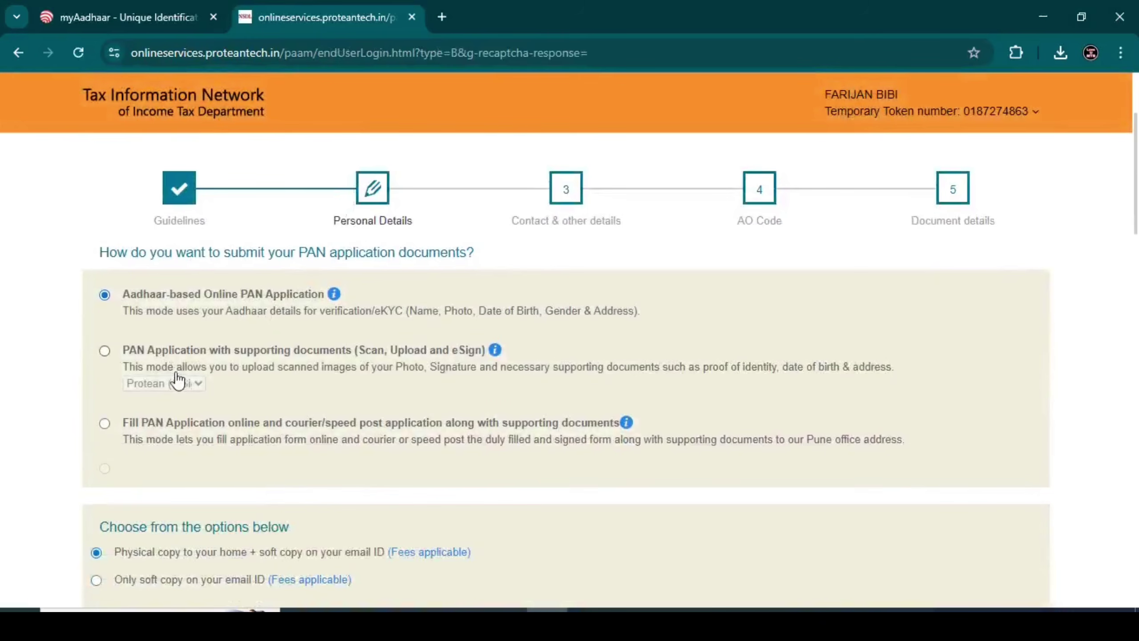
pyautogui.click(104, 351)
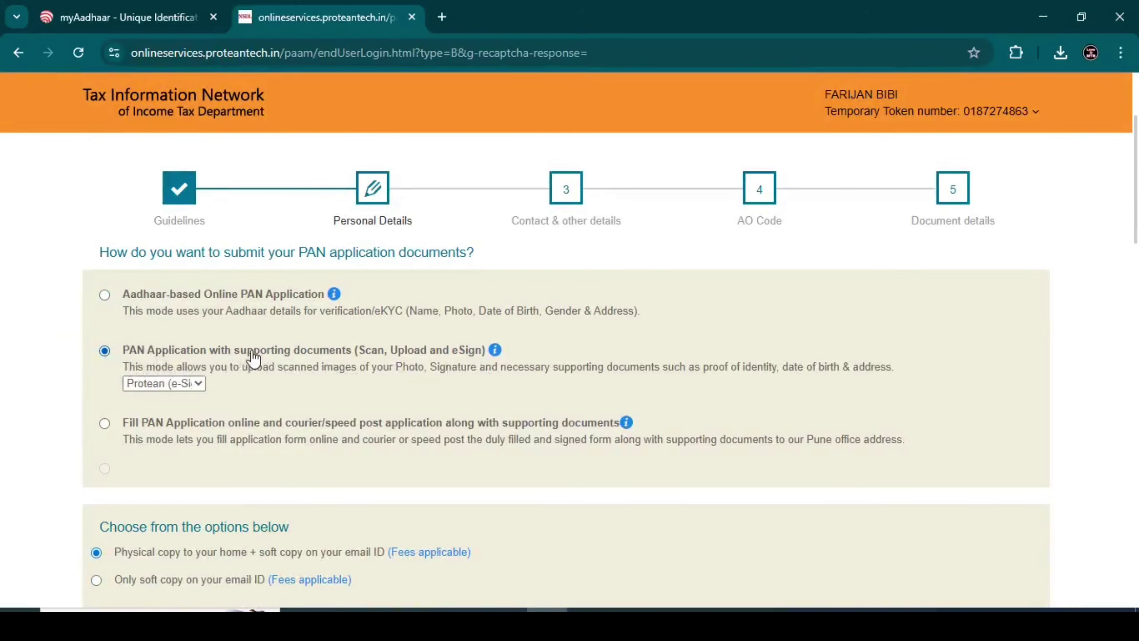
pyautogui.click(164, 383)
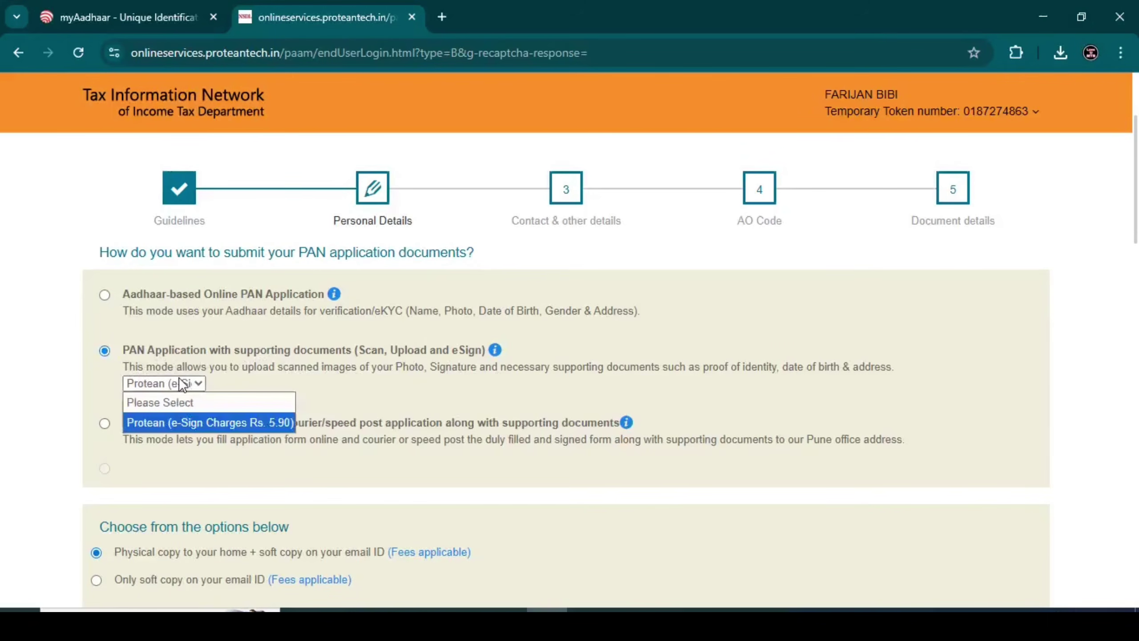
pyautogui.click(180, 422)
pyautogui.scroll(-5, 238, 365)
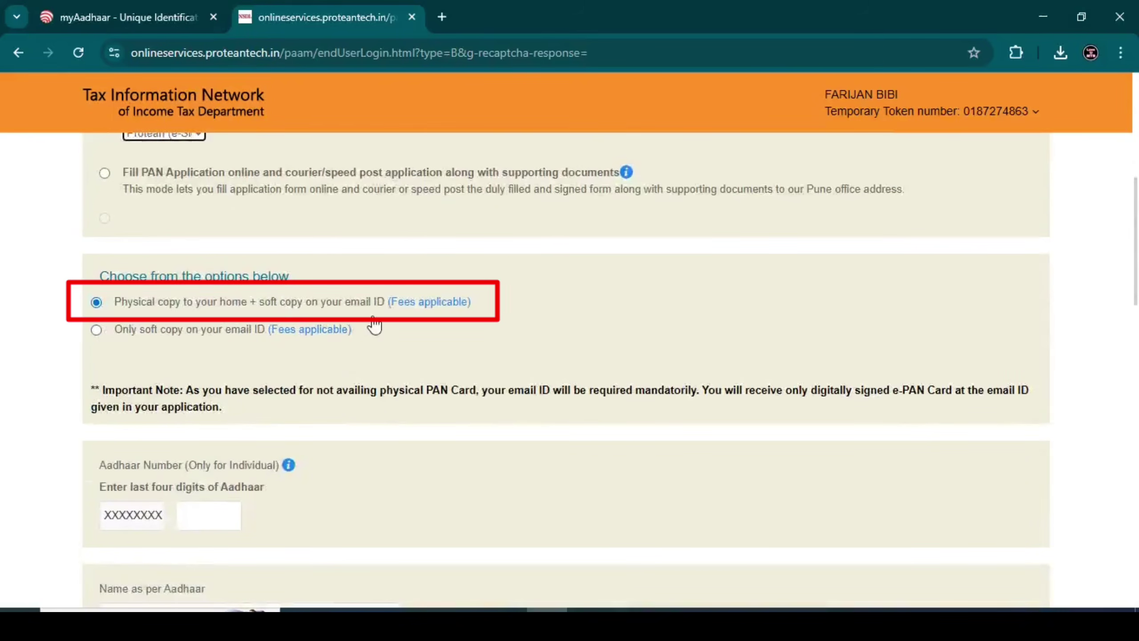
pyautogui.scroll(-2, 269, 341)
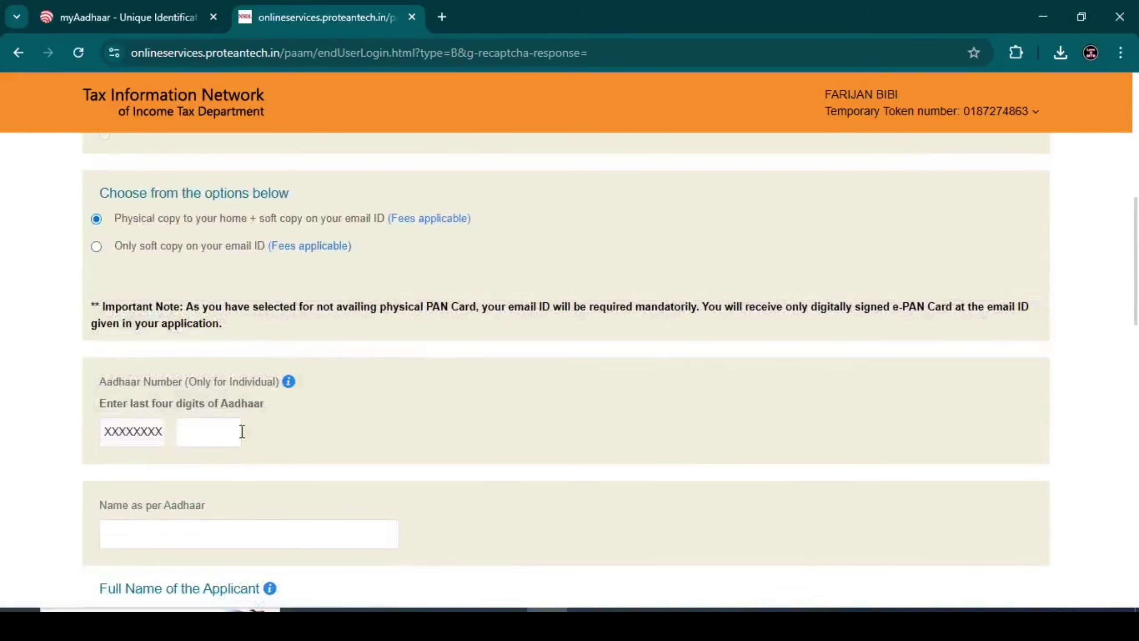
pyautogui.scroll(-2, 250, 448)
# Enter the applicant's last four Aadhaar digits and name as per Aadhaar
pyautogui.click(228, 347)
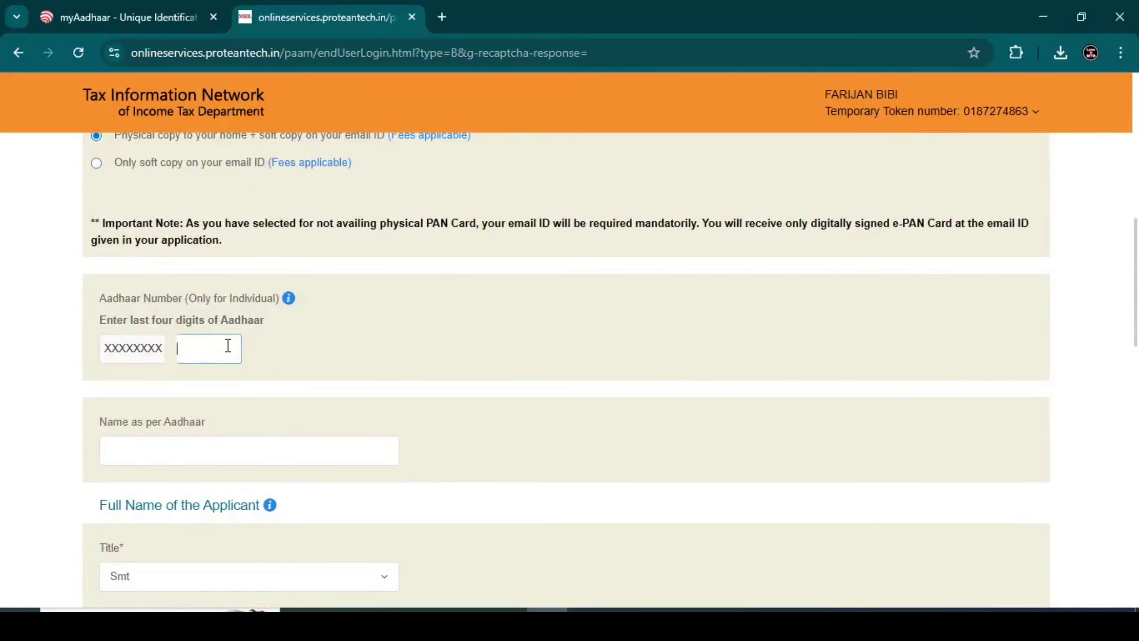
pyautogui.scroll(-2, 264, 359)
pyautogui.click(221, 370)
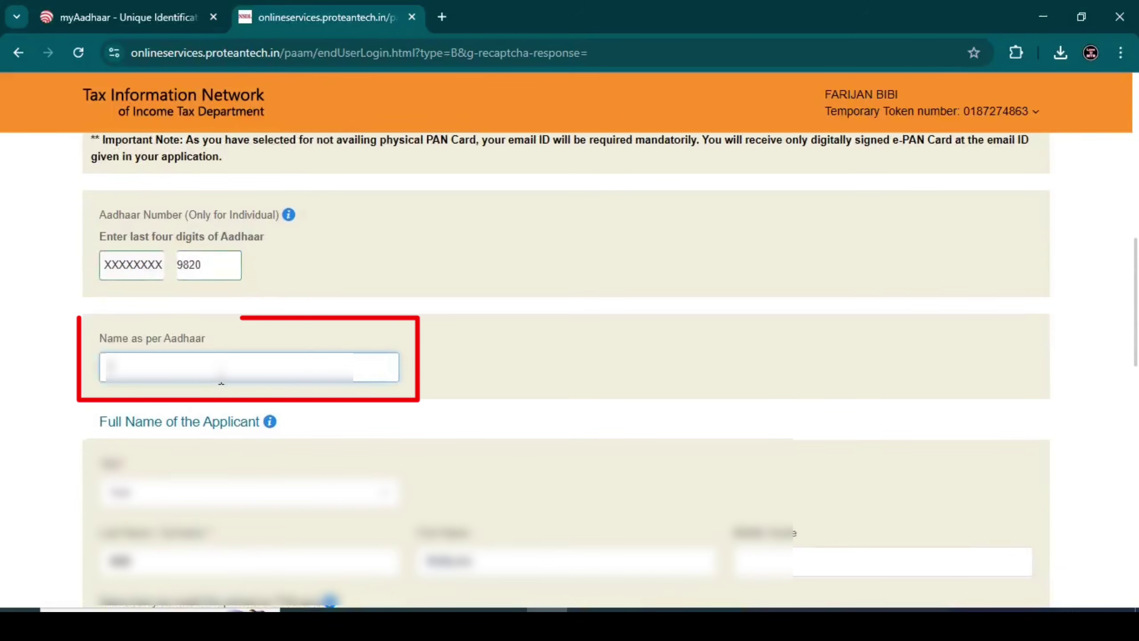
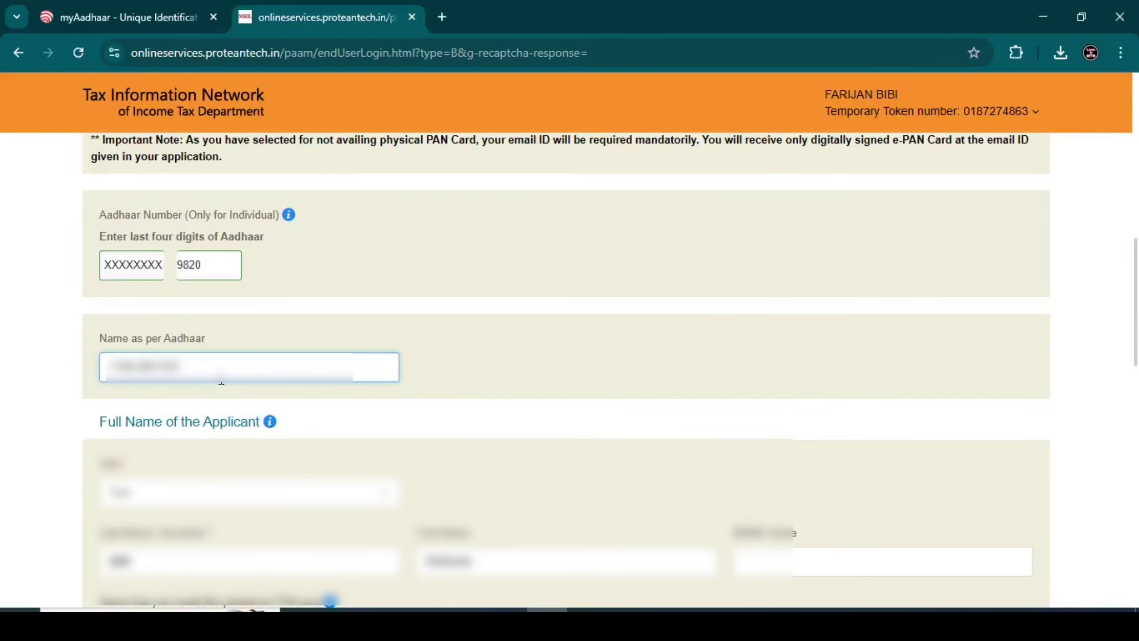
# Select the applicant's gender and review the parents' name section
pyautogui.scroll(-5, 479, 380)
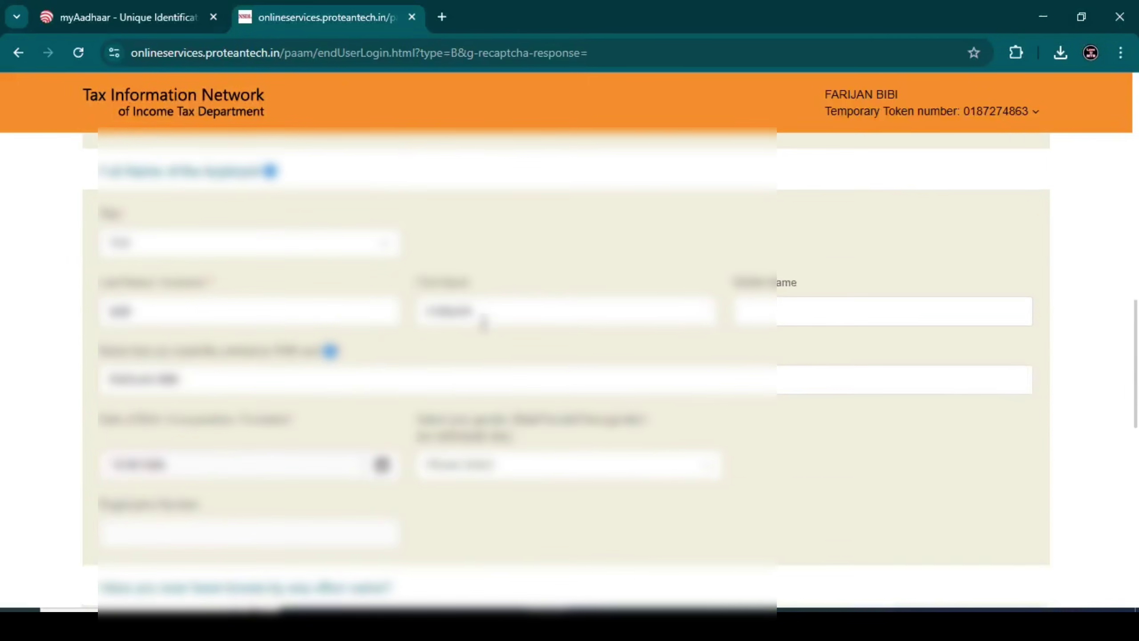
pyautogui.scroll(-2, 274, 323)
pyautogui.scroll(-2, 305, 323)
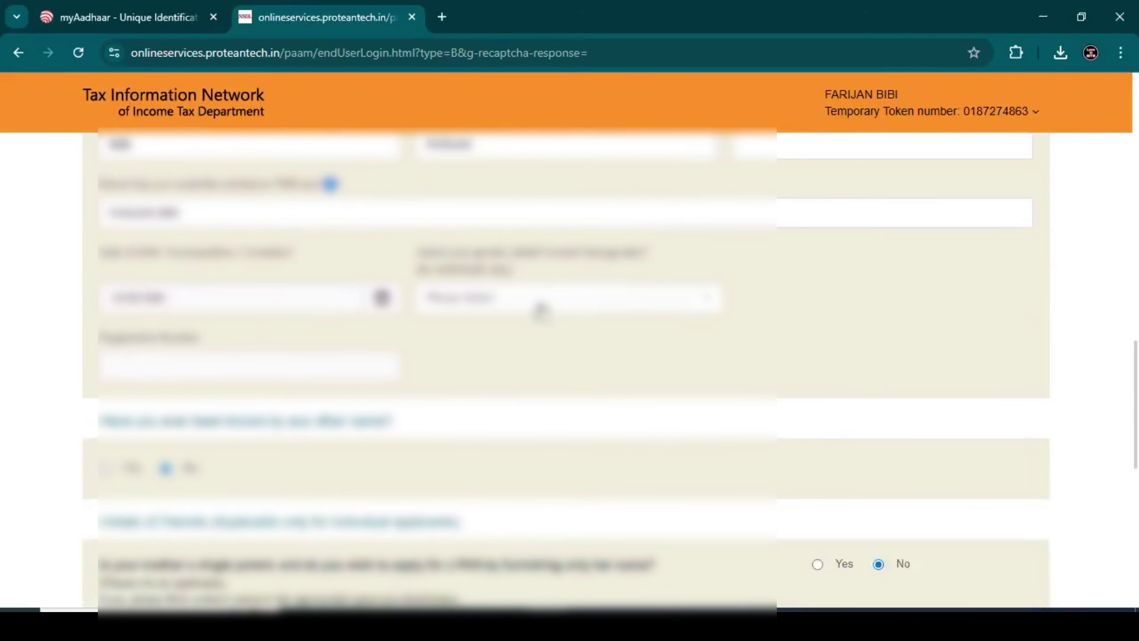
pyautogui.click(542, 299)
pyautogui.click(480, 390)
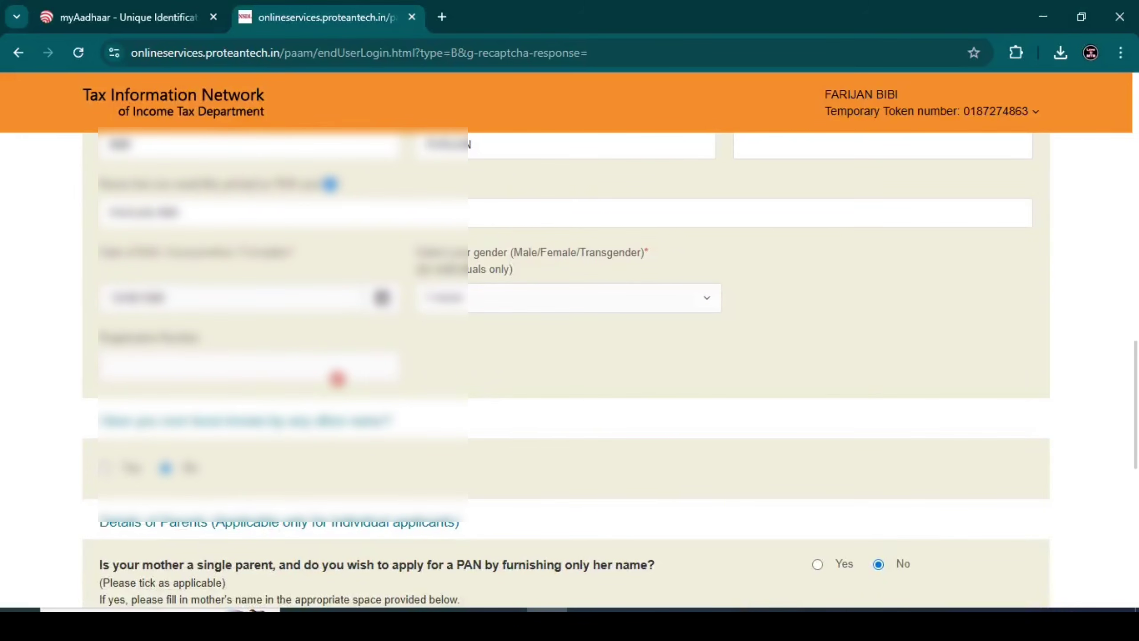
pyautogui.click(337, 377)
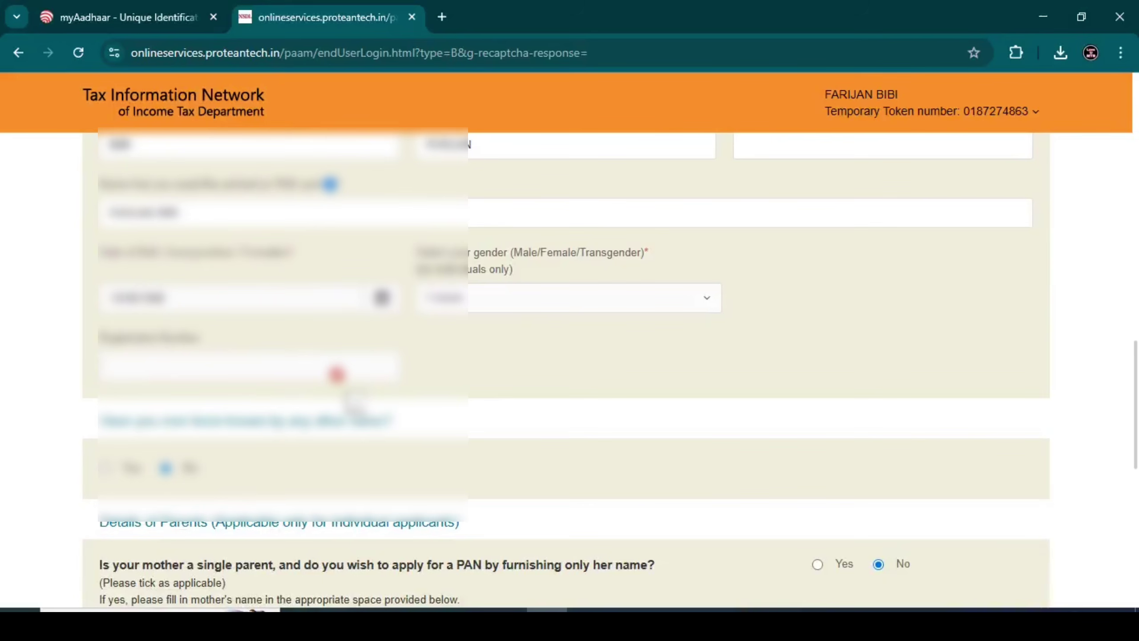
pyautogui.scroll(-9, 352, 401)
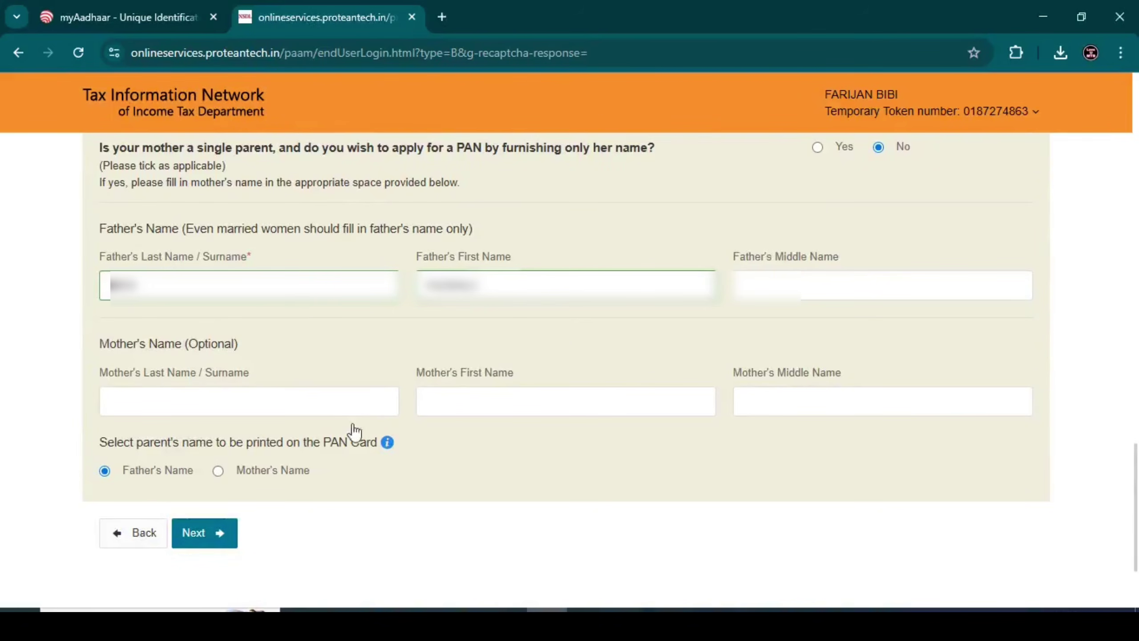
# On contact details, declare No income and use residence as the communication address
pyautogui.click(214, 533)
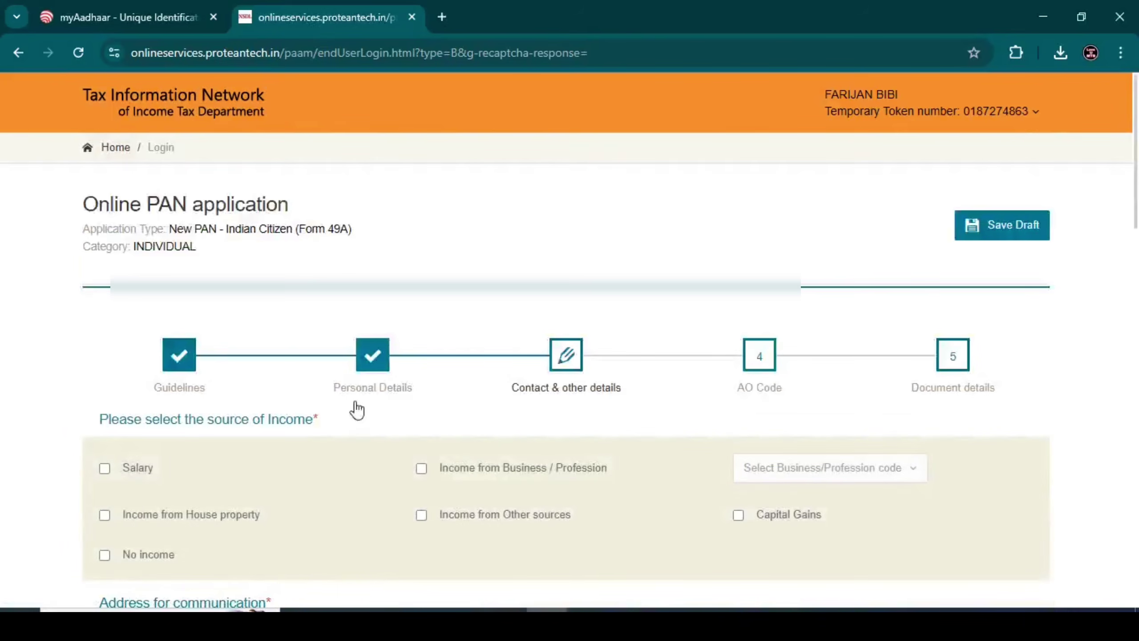
pyautogui.scroll(-2, 439, 330)
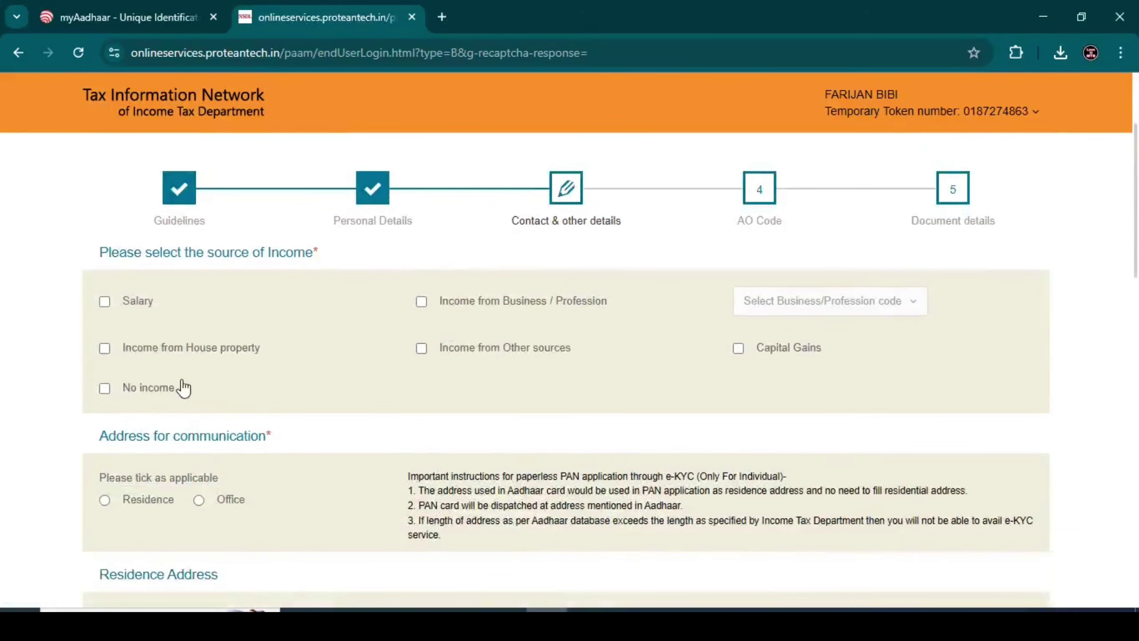
pyautogui.click(106, 388)
pyautogui.scroll(-4, 278, 359)
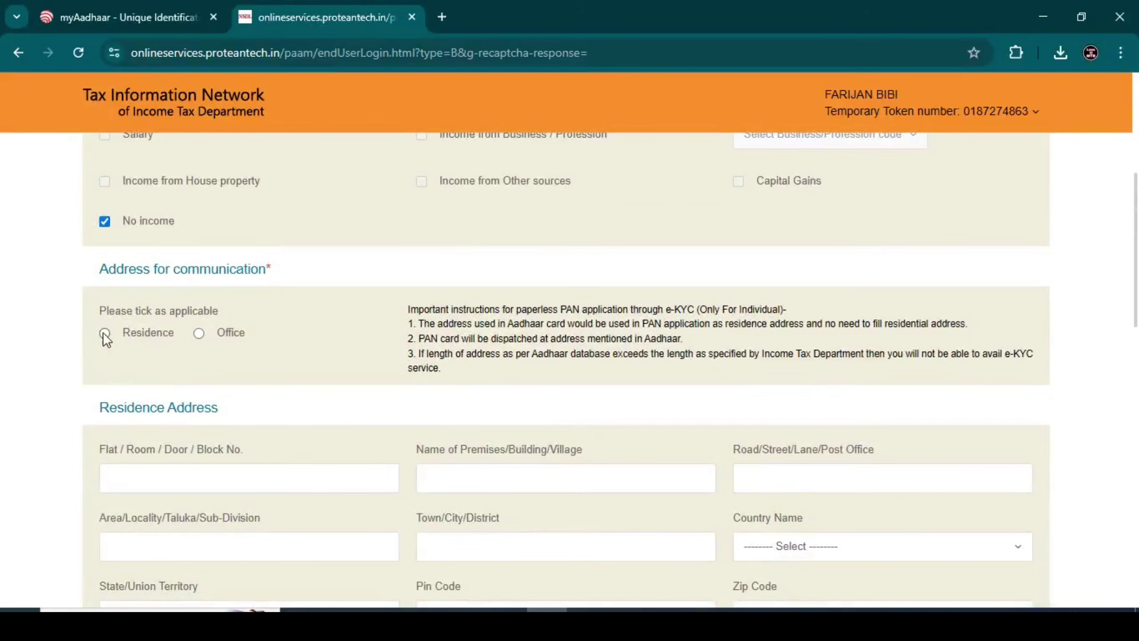
pyautogui.click(104, 332)
pyautogui.scroll(-6, 341, 337)
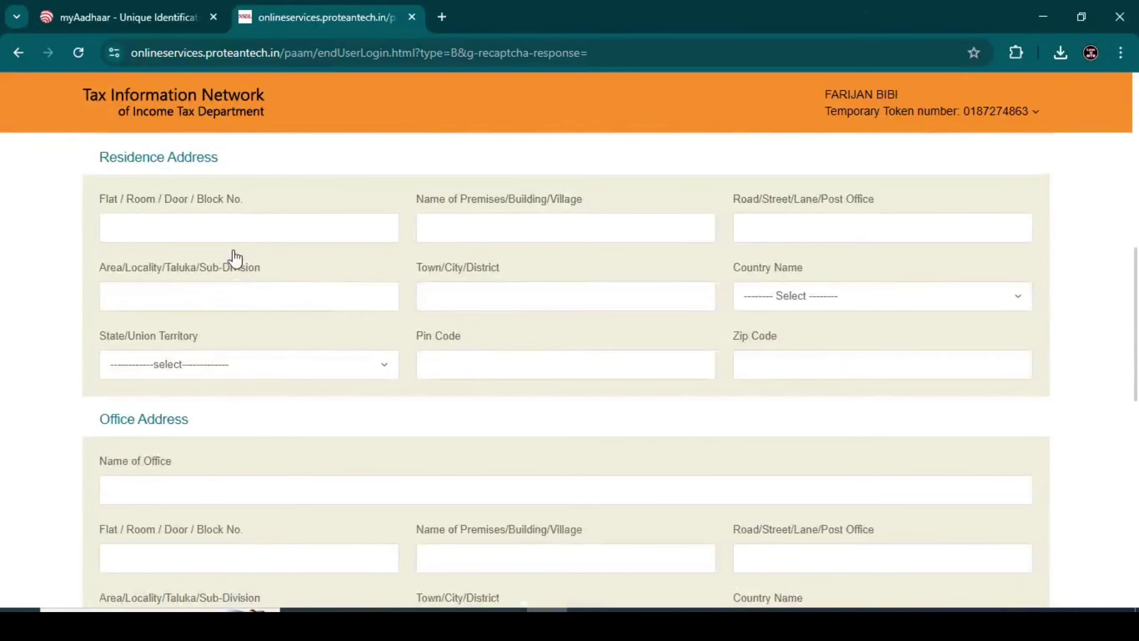
# Fill the residence address with country INDIA, state WEST BENGAL and PIN 736146
pyautogui.click(227, 235)
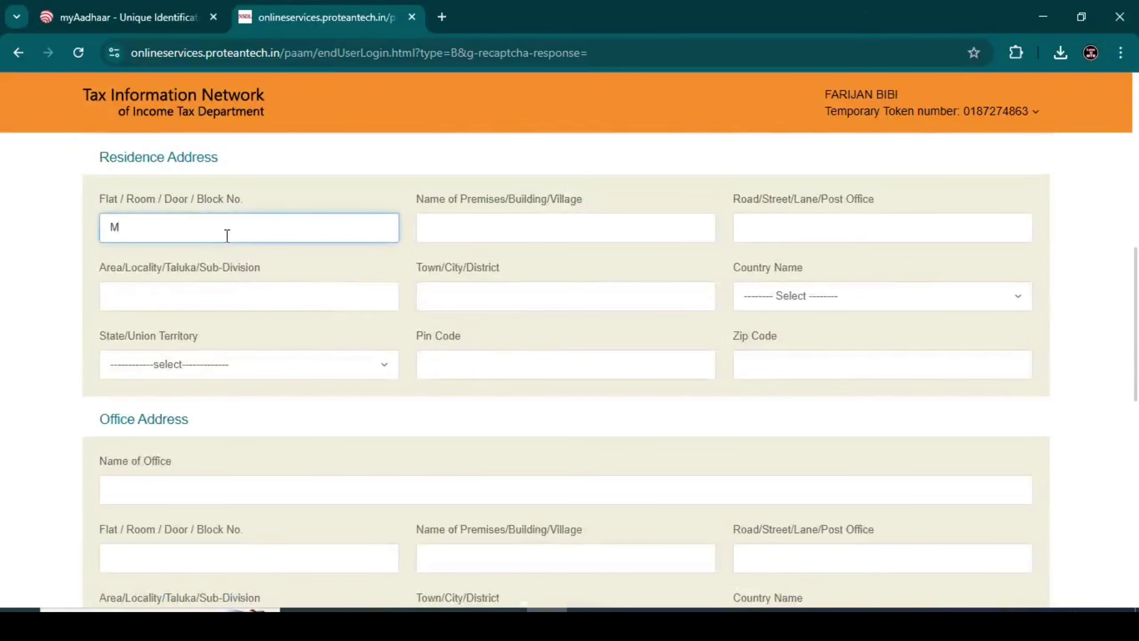
pyautogui.click(807, 296)
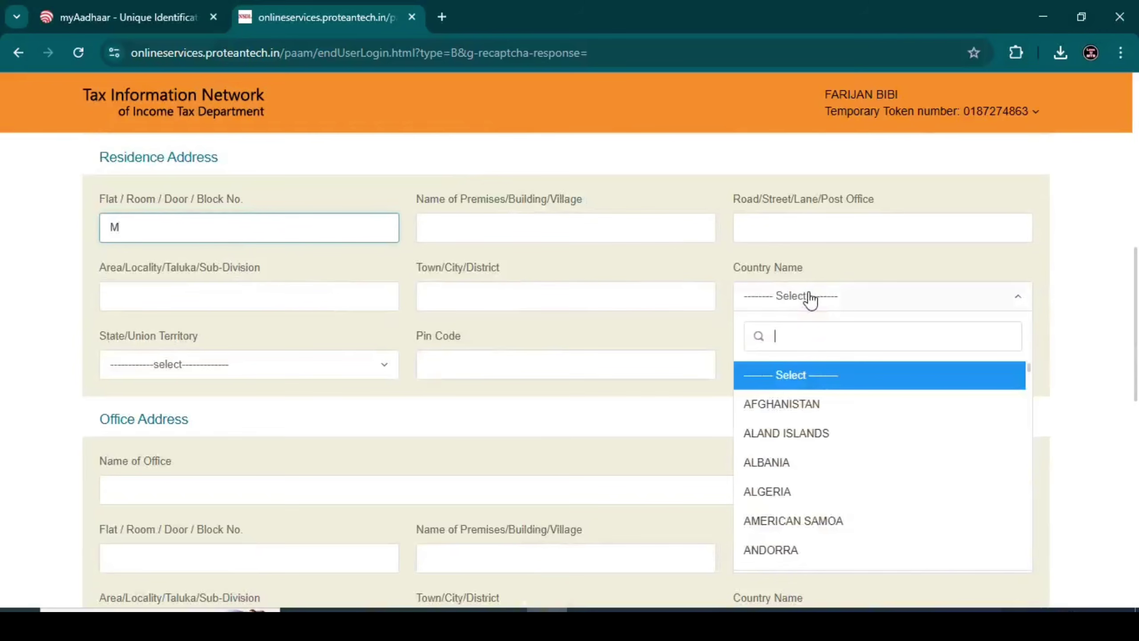
pyautogui.write('in')
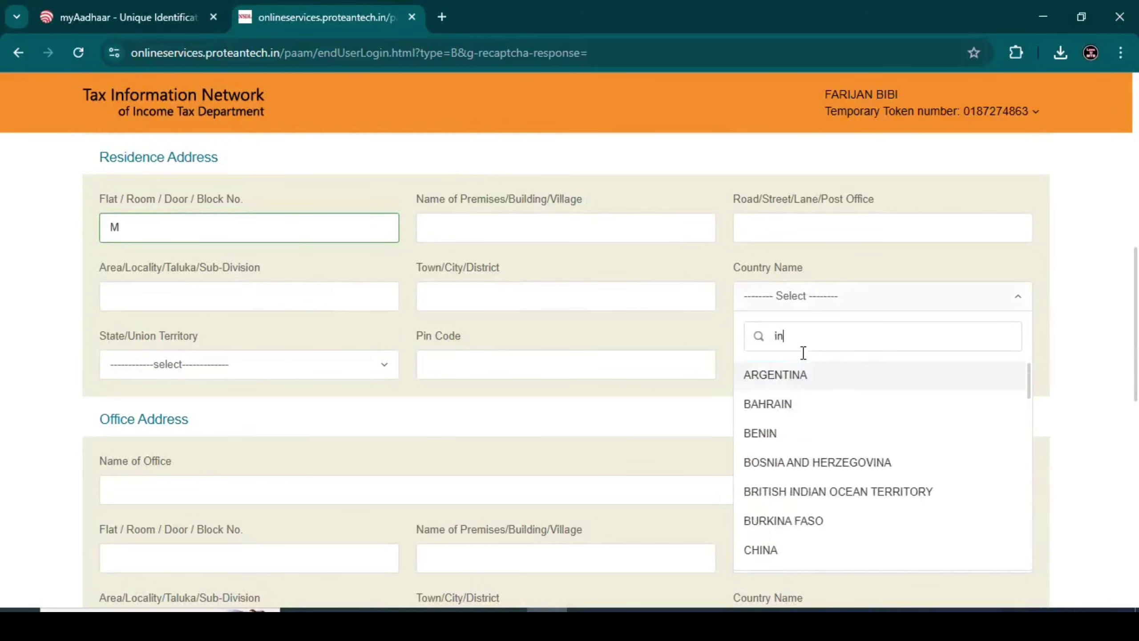
pyautogui.write('d')
pyautogui.click(791, 410)
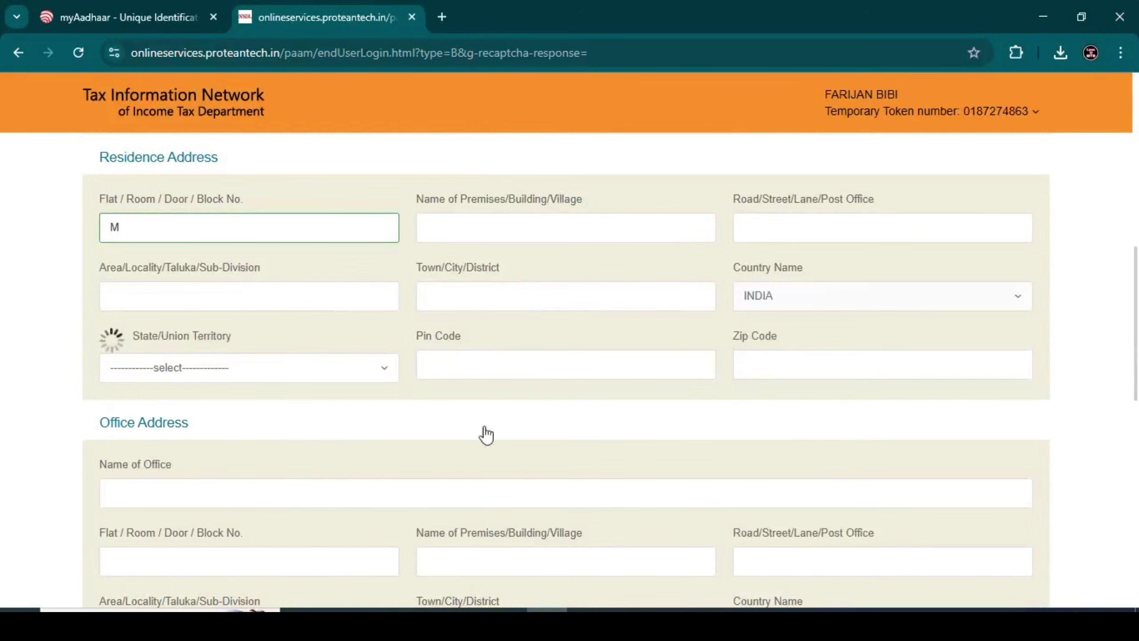
pyautogui.click(218, 365)
pyautogui.write('we')
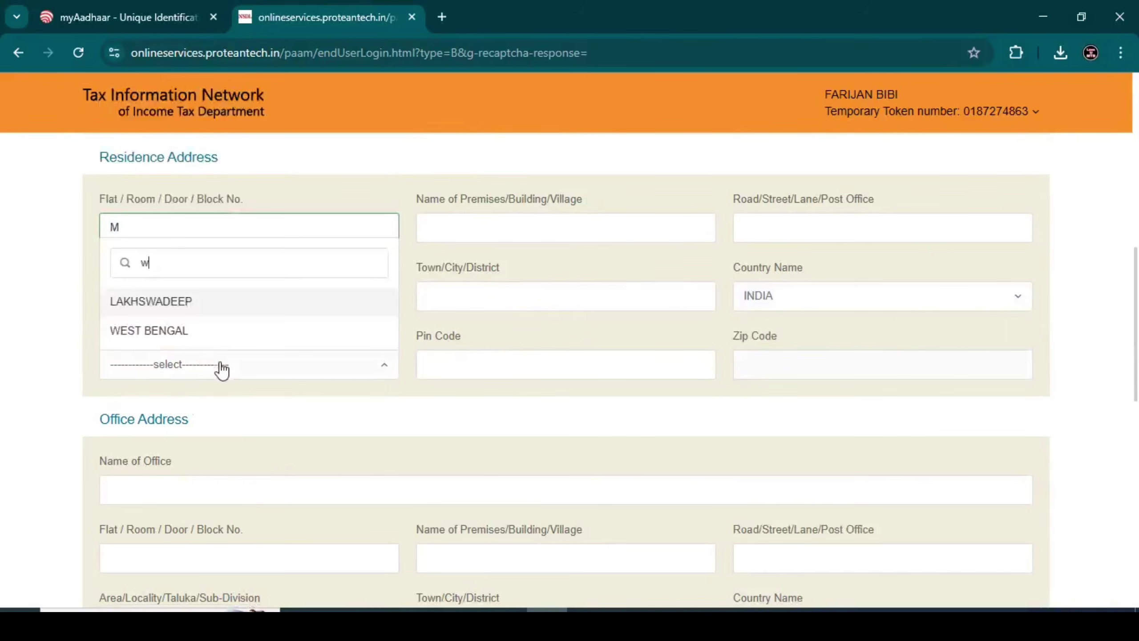
pyautogui.click(174, 334)
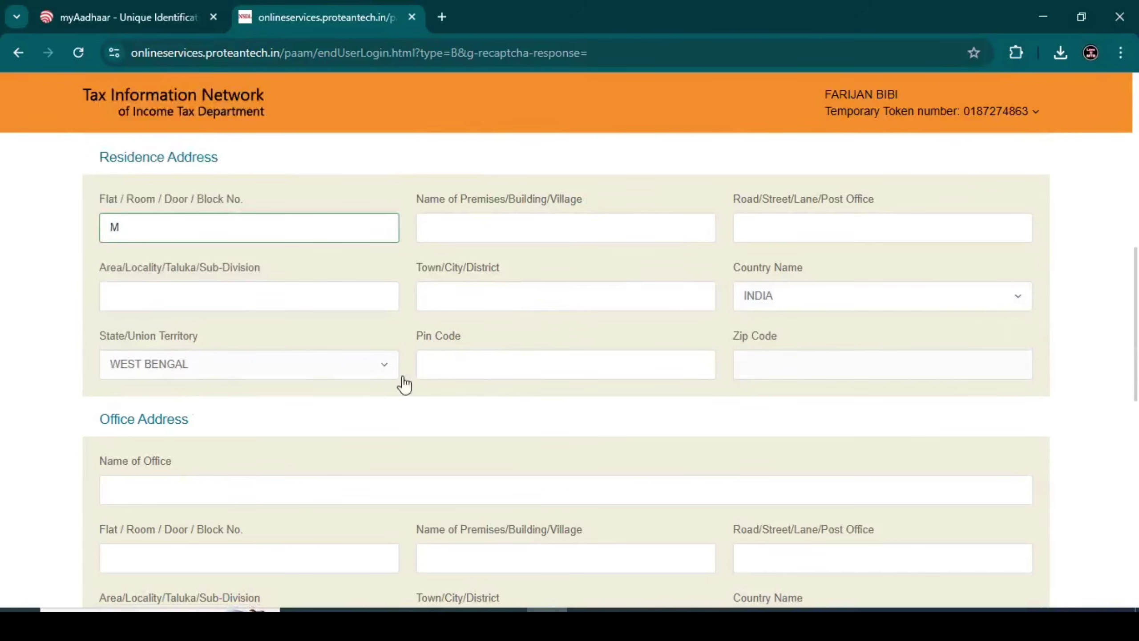
pyautogui.click(455, 364)
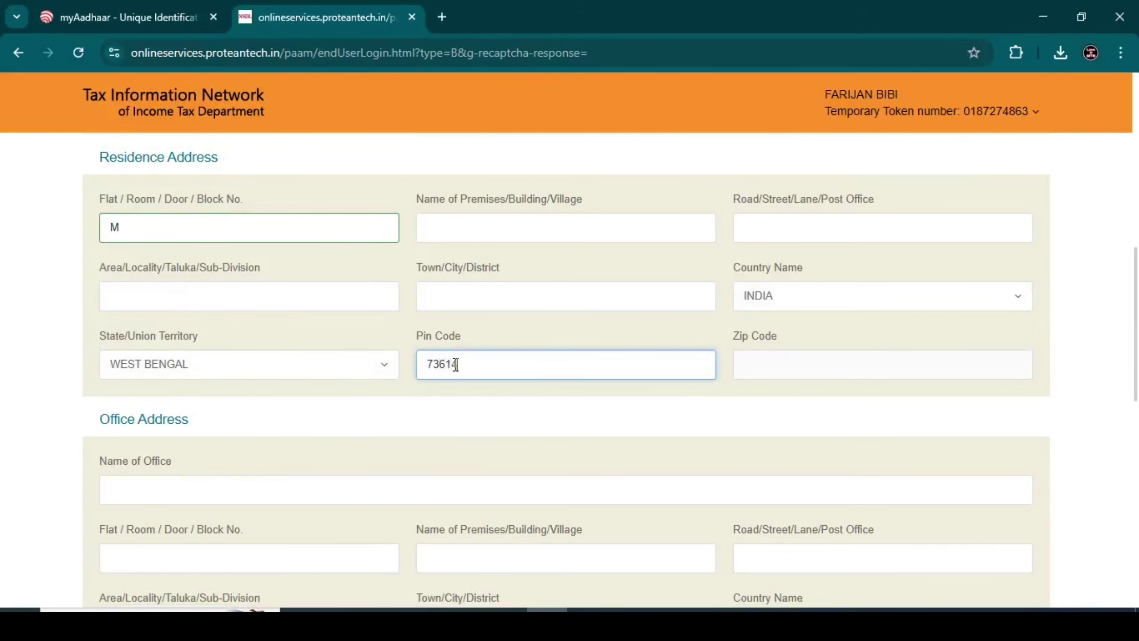
pyautogui.click(402, 338)
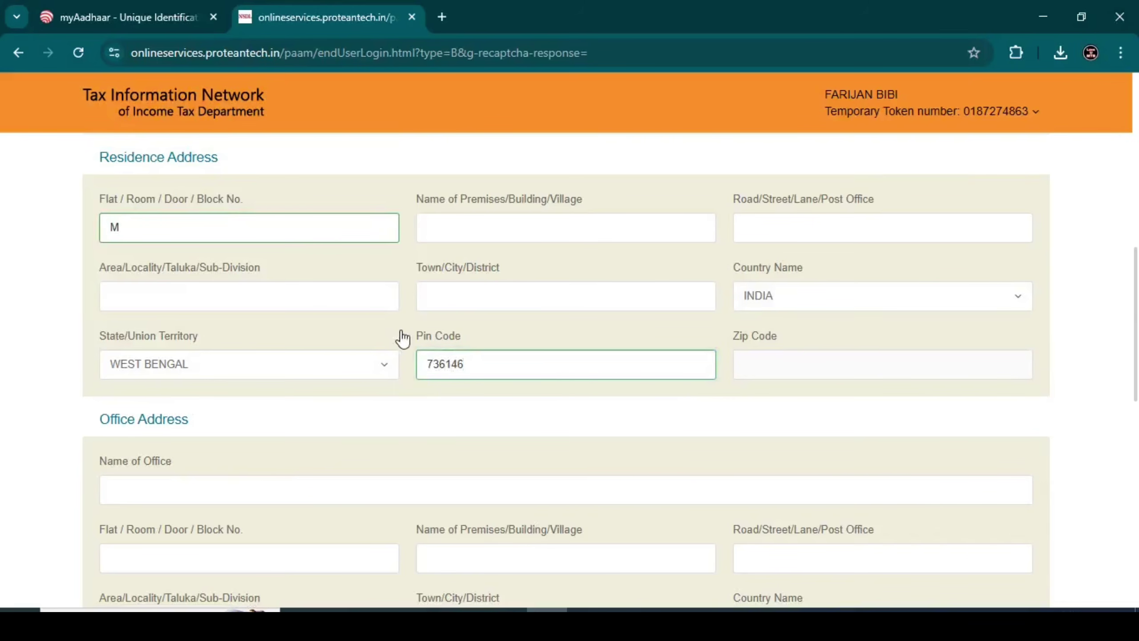
# Set the ISD country code to INDIA (91)
pyautogui.scroll(-10, 403, 337)
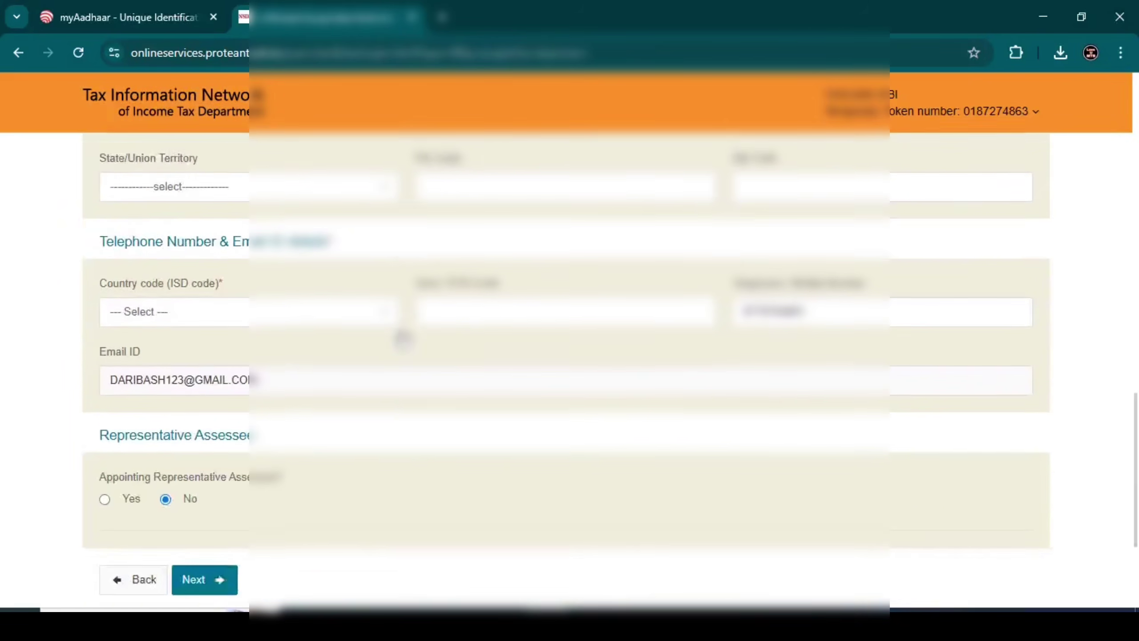
pyautogui.scroll(-2, 403, 337)
pyautogui.click(276, 240)
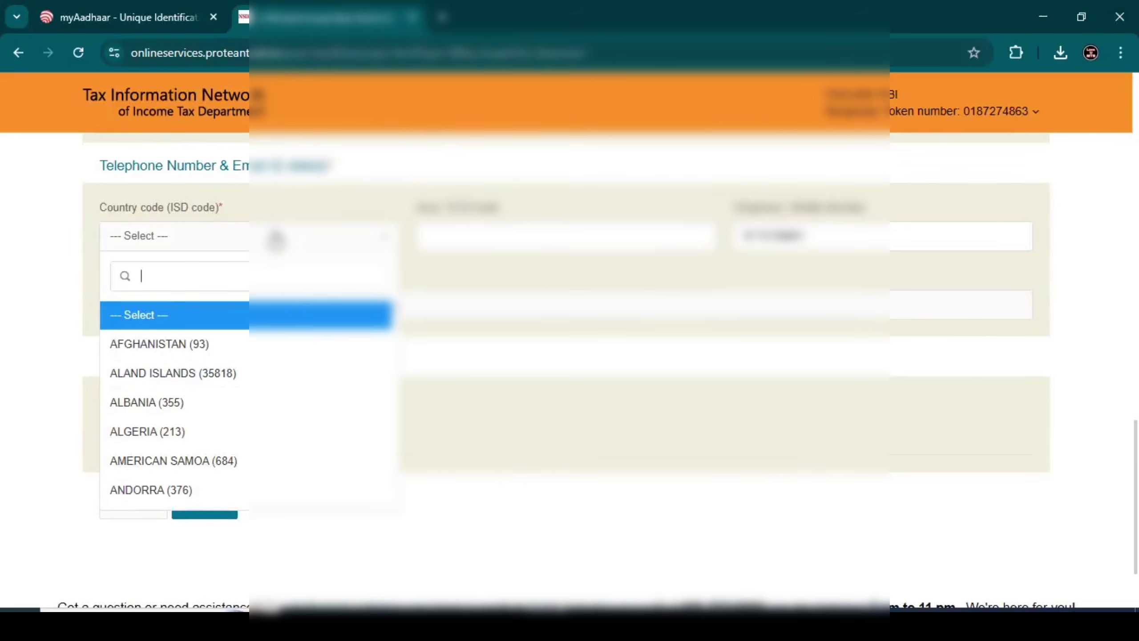
pyautogui.write('91')
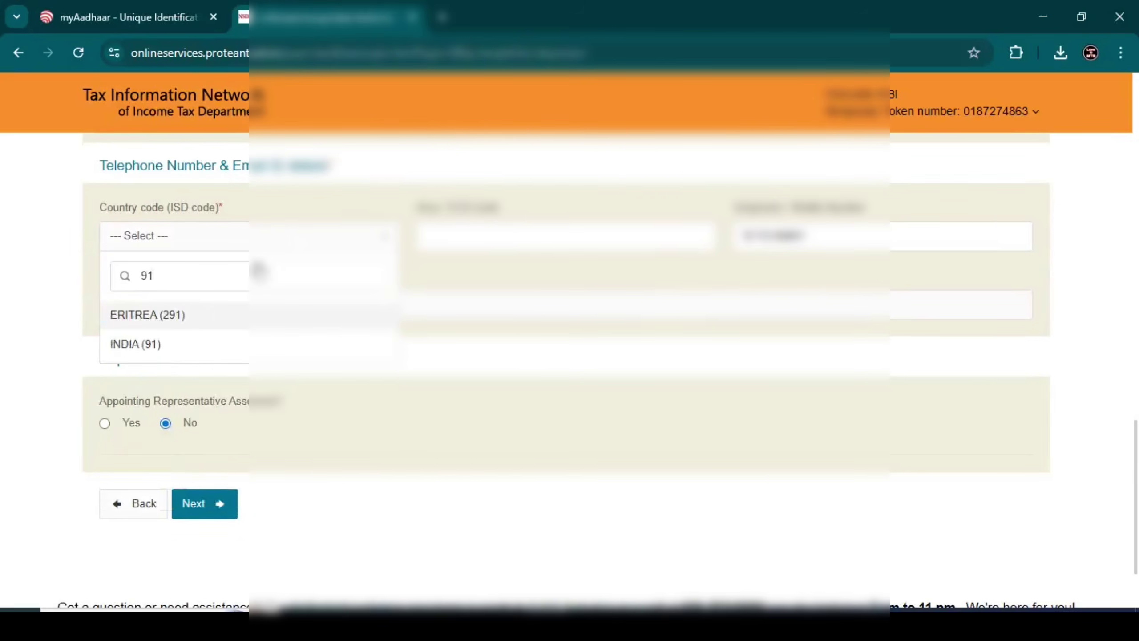
pyautogui.click(179, 352)
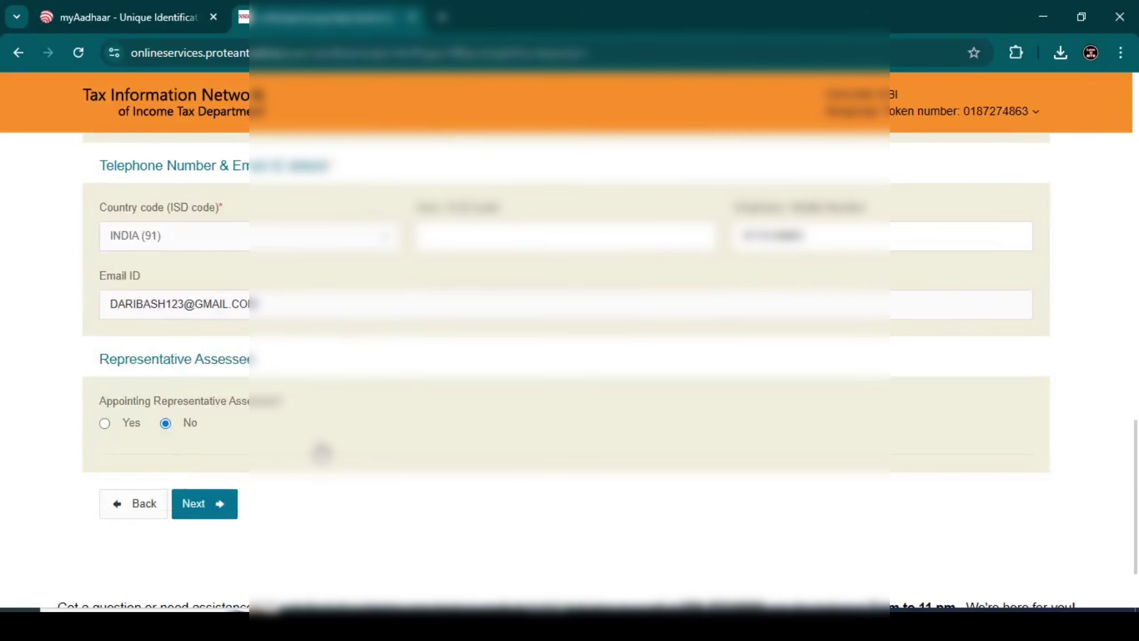
# Continue to AO Code and set the lookup to Indian Citizens in West Bengal
pyautogui.click(221, 502)
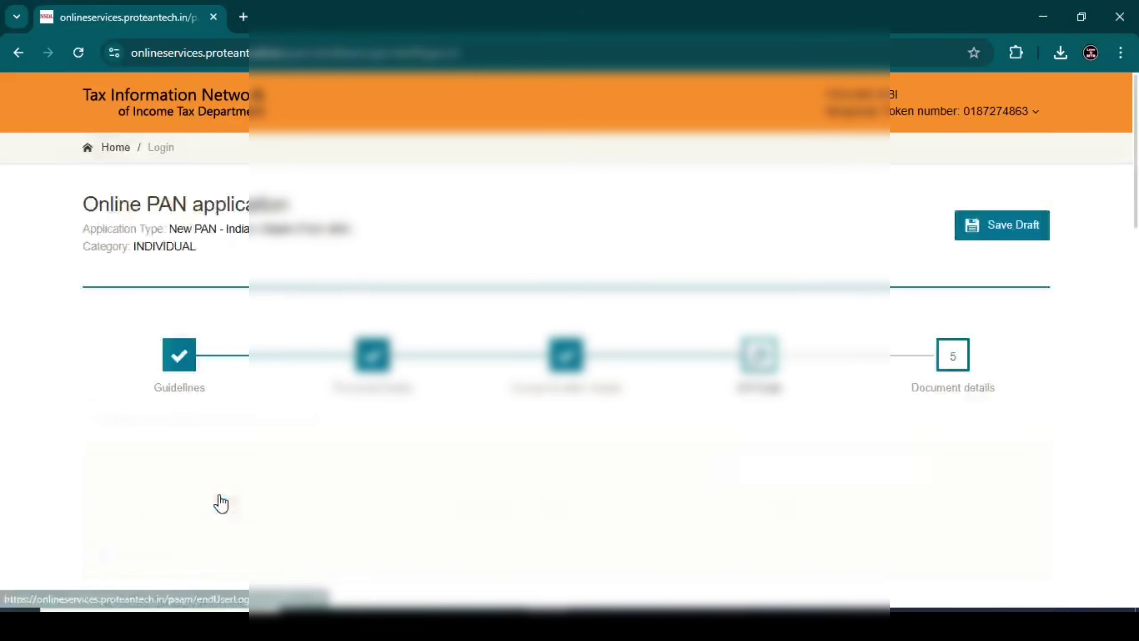
pyautogui.scroll(-7, 314, 431)
pyautogui.scroll(3, 262, 308)
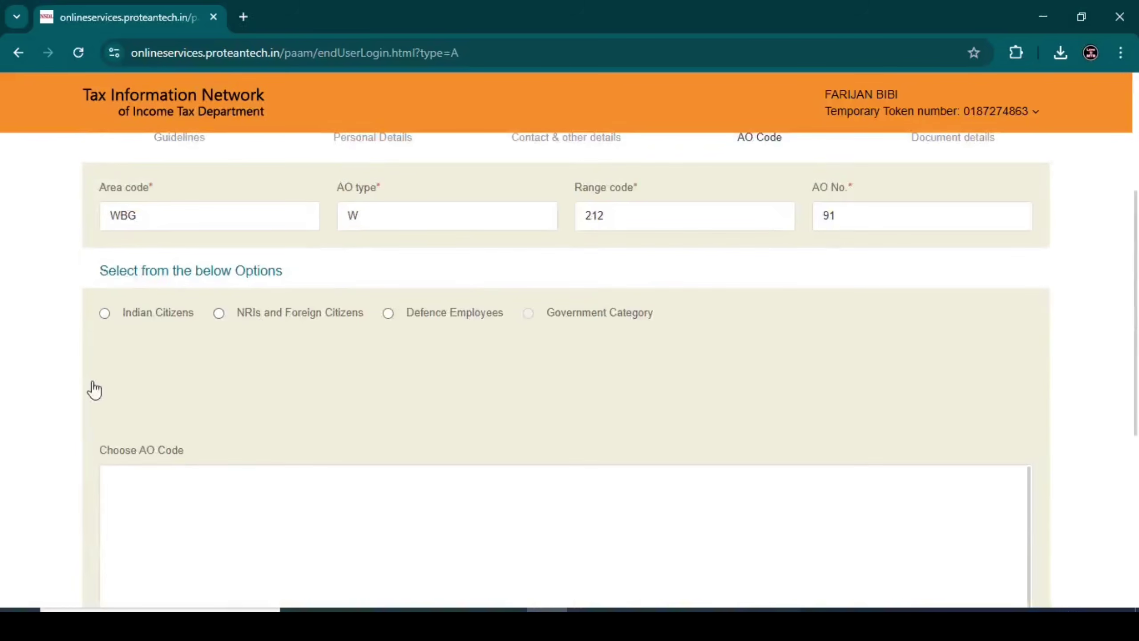
pyautogui.scroll(2, 224, 301)
pyautogui.click(105, 398)
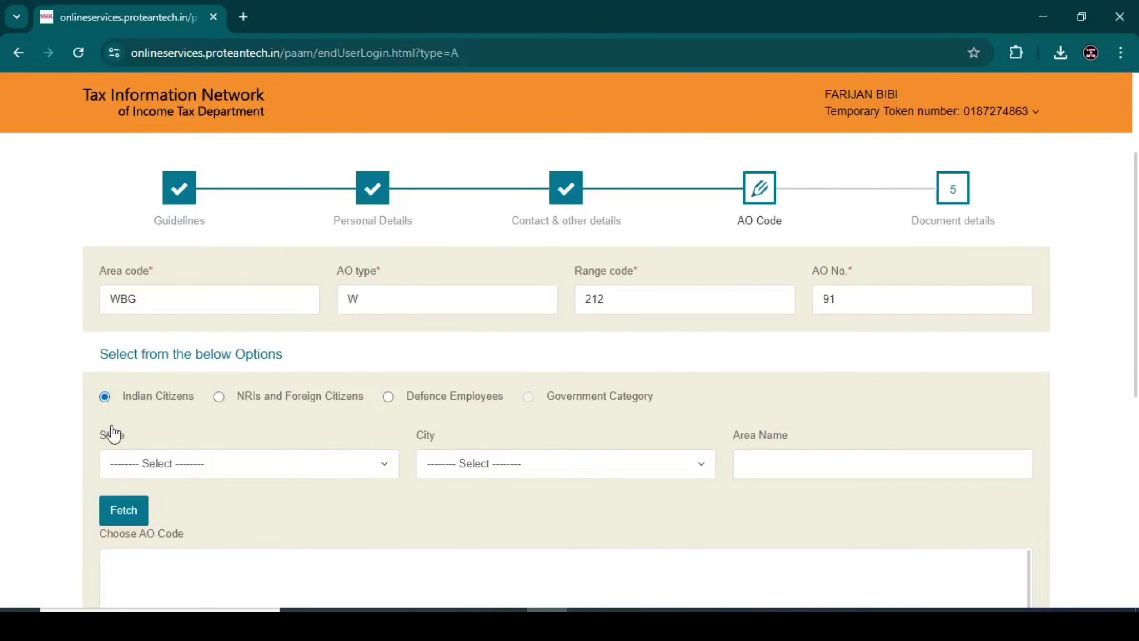
pyautogui.click(146, 463)
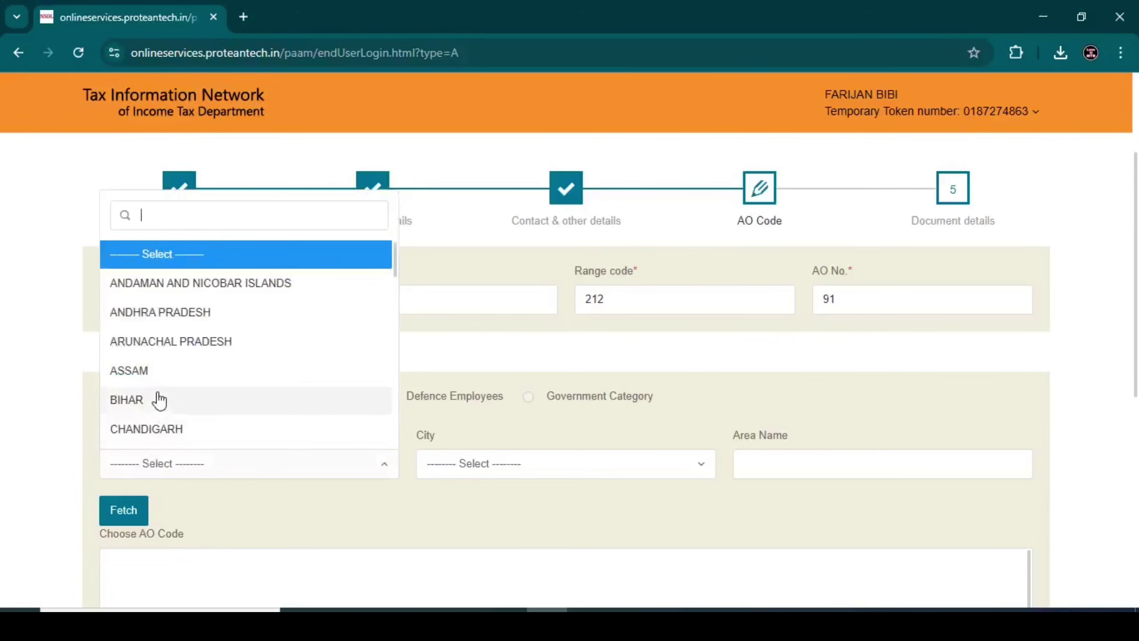
pyautogui.write('we')
pyautogui.click(167, 431)
# Fetch AO codes for Cooch Behar, pick WARD 2(1) COOCHBEHAR (WBG W 212 91), and continue
pyautogui.click(499, 465)
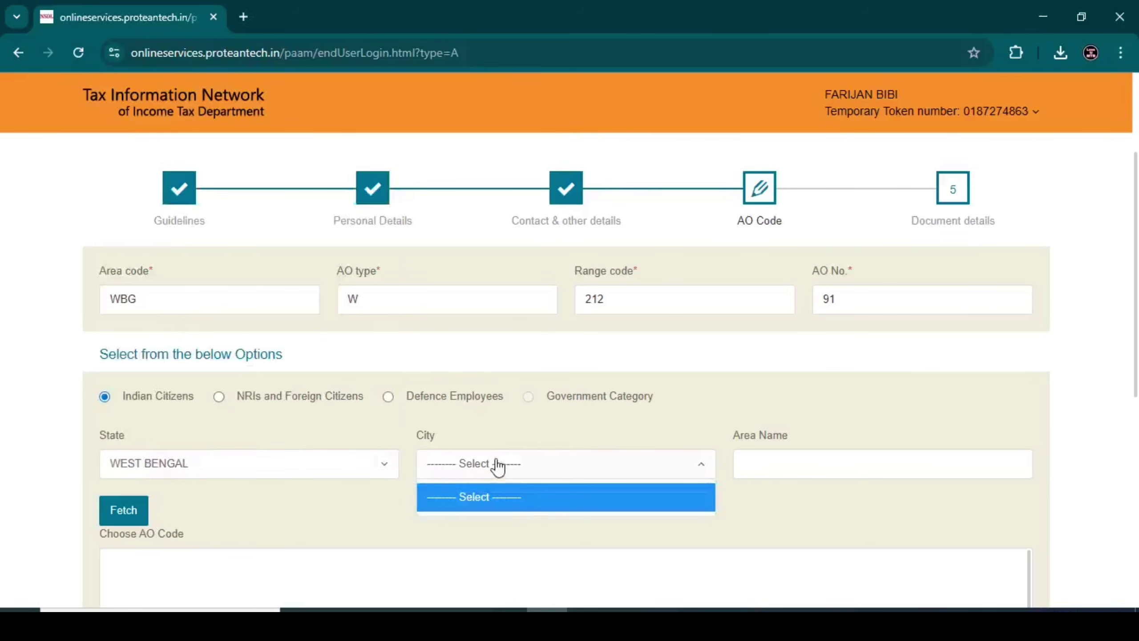
pyautogui.click(470, 494)
pyautogui.click(475, 466)
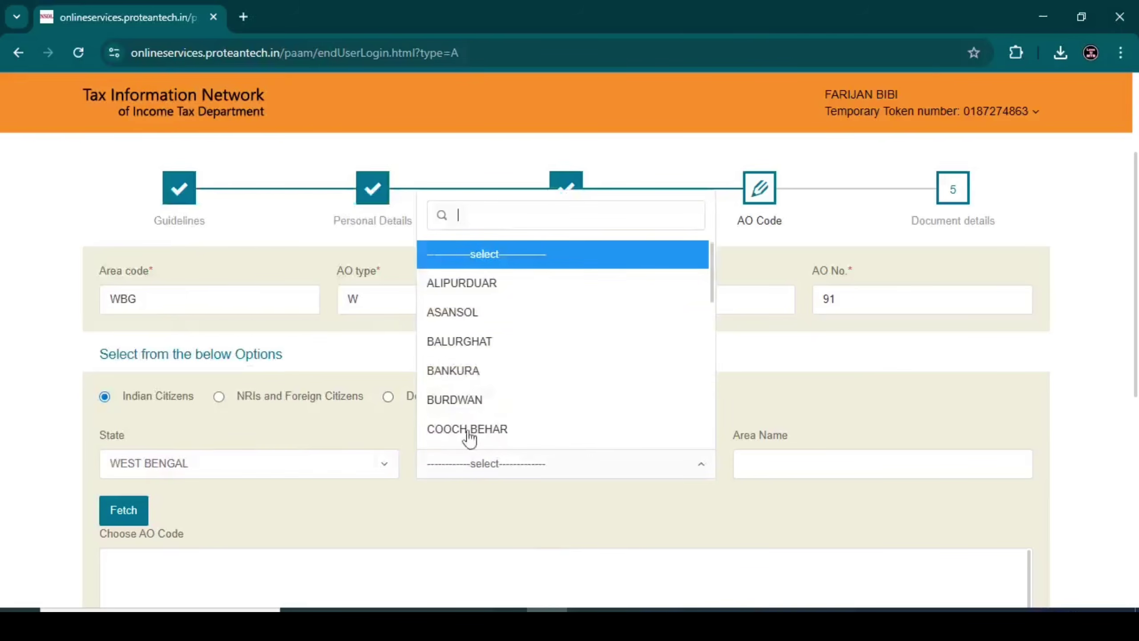
pyautogui.click(454, 432)
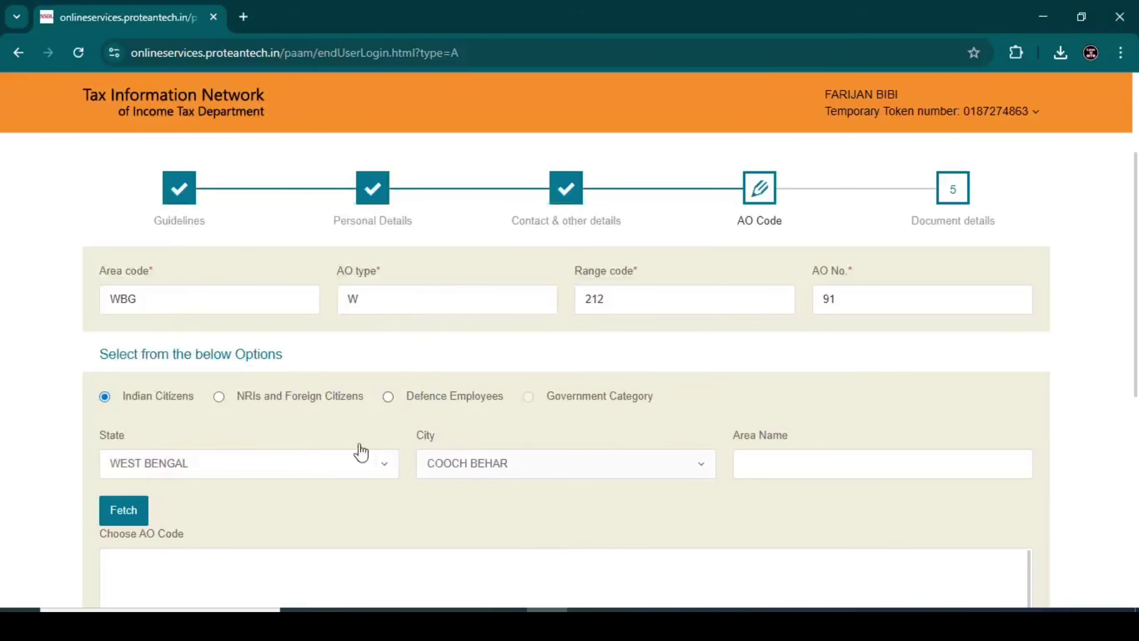
pyautogui.click(125, 510)
pyautogui.scroll(-2, 239, 427)
pyautogui.click(119, 504)
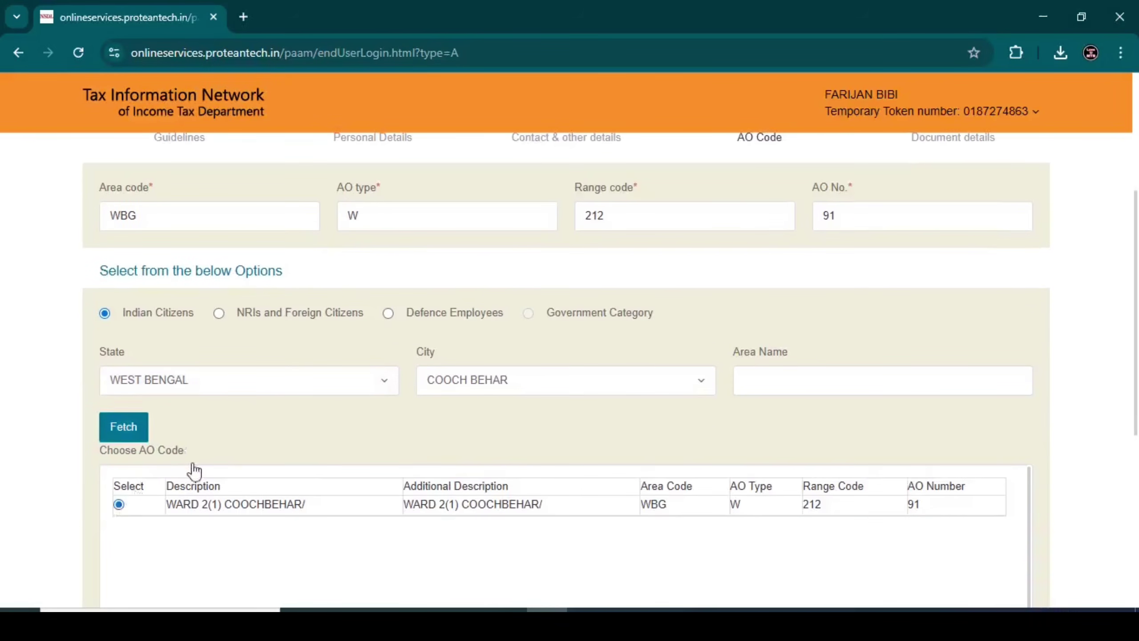
pyautogui.scroll(-5, 202, 453)
pyautogui.click(204, 511)
# Choose AADHAAR Card as proof of identity, address and date of birth
pyautogui.scroll(-3, 350, 371)
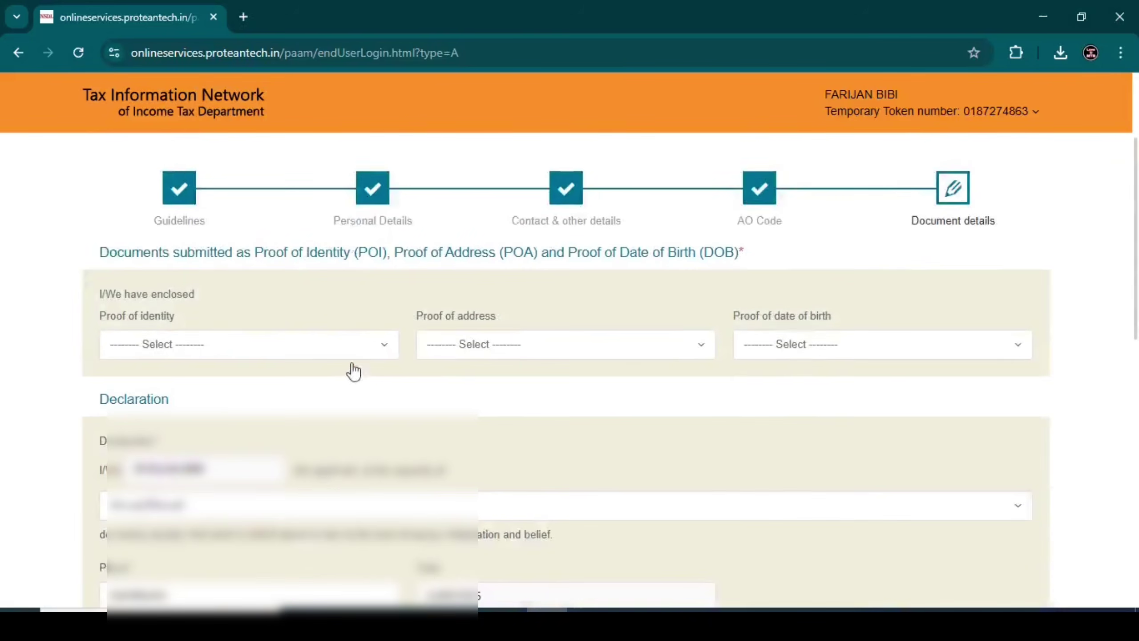
pyautogui.click(183, 352)
pyautogui.write('aad')
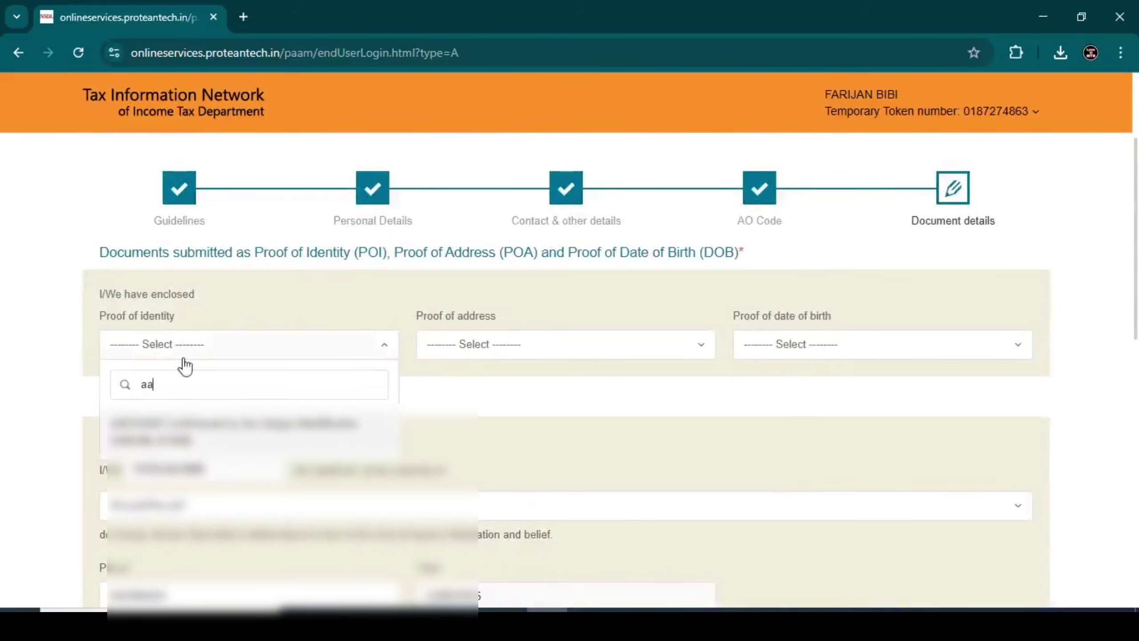
pyautogui.click(236, 430)
pyautogui.click(518, 345)
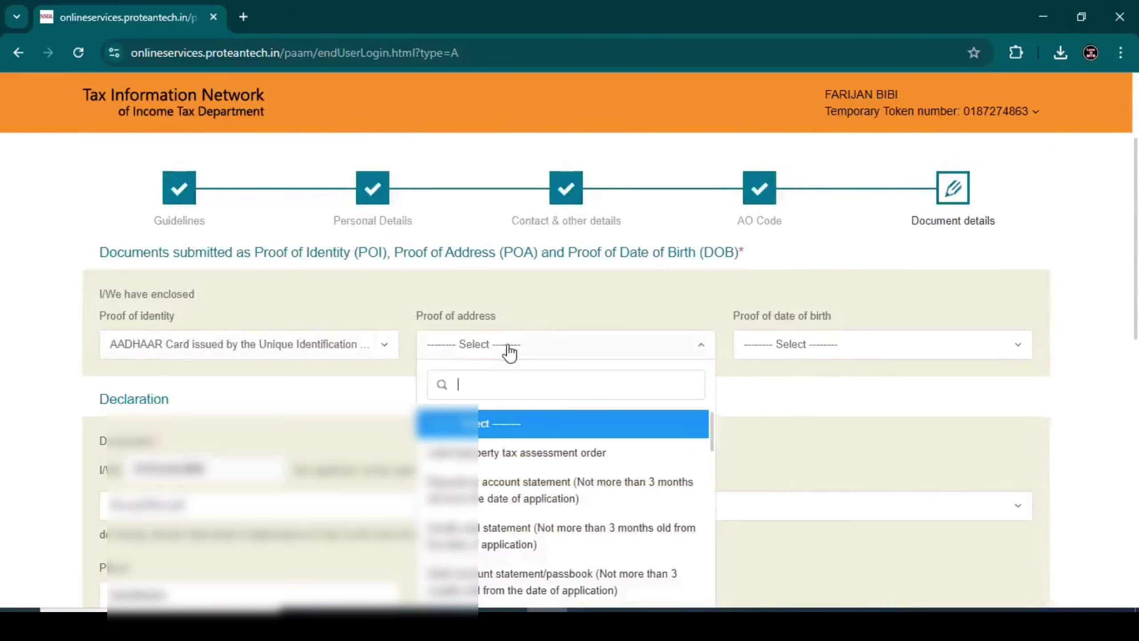
pyautogui.write('aa')
pyautogui.click(484, 449)
pyautogui.click(793, 343)
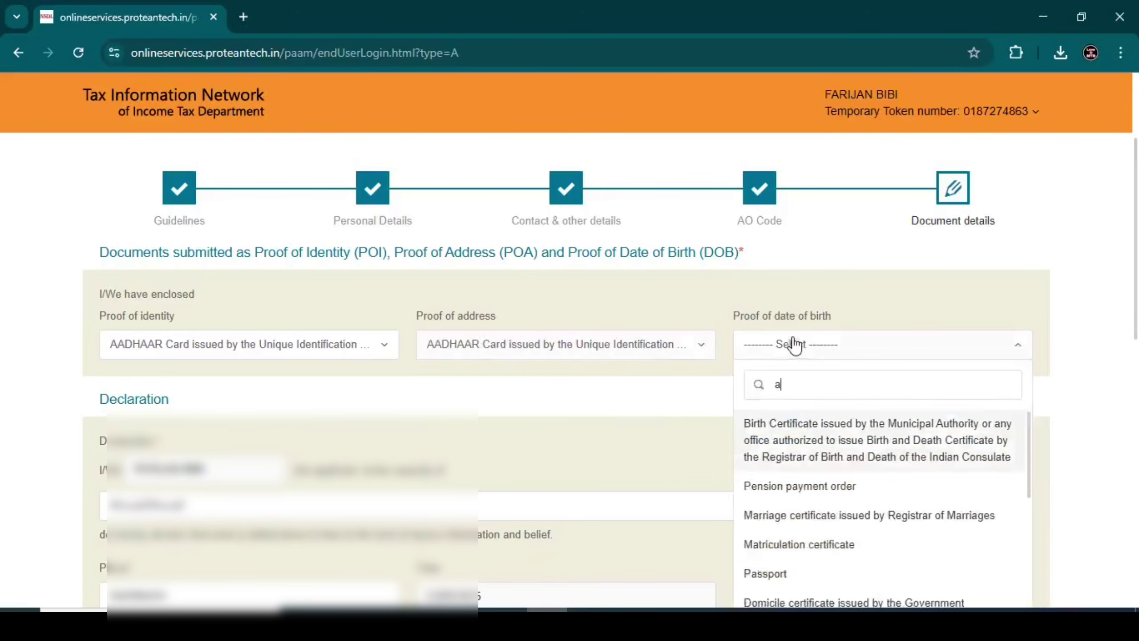
pyautogui.write('aa')
pyautogui.click(786, 444)
# Set the declaration capacity to Himself/Herself
pyautogui.scroll(-4, 583, 370)
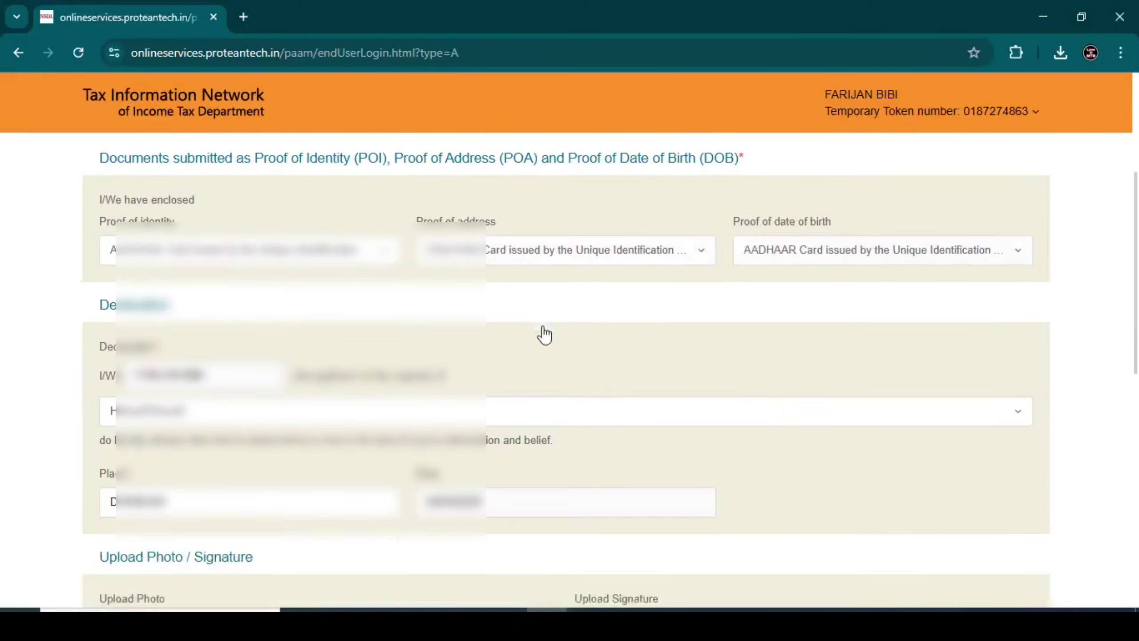
pyautogui.click(390, 345)
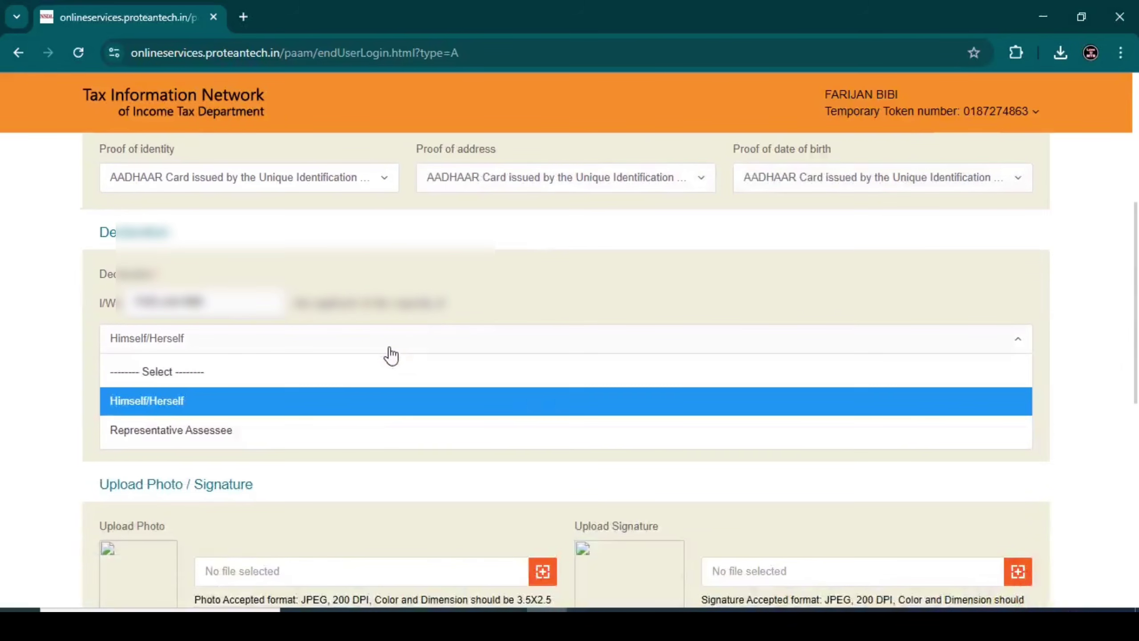
pyautogui.click(299, 401)
pyautogui.scroll(-4, 341, 351)
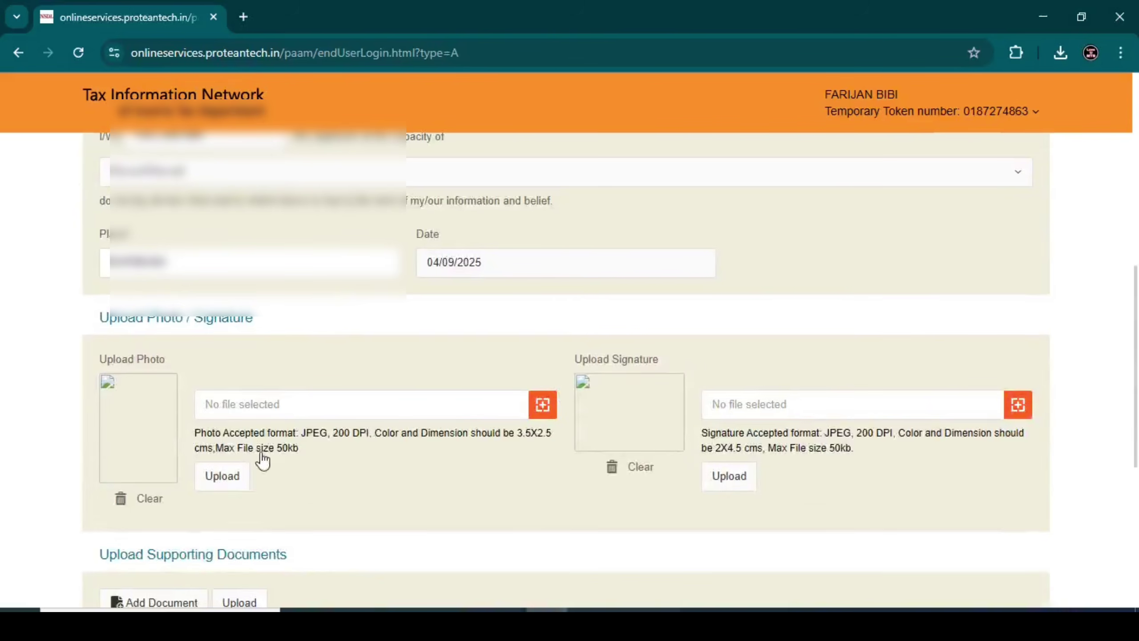
# Upload the applicant's photo and signature images
pyautogui.click(542, 403)
pyautogui.scroll(-5, 489, 278)
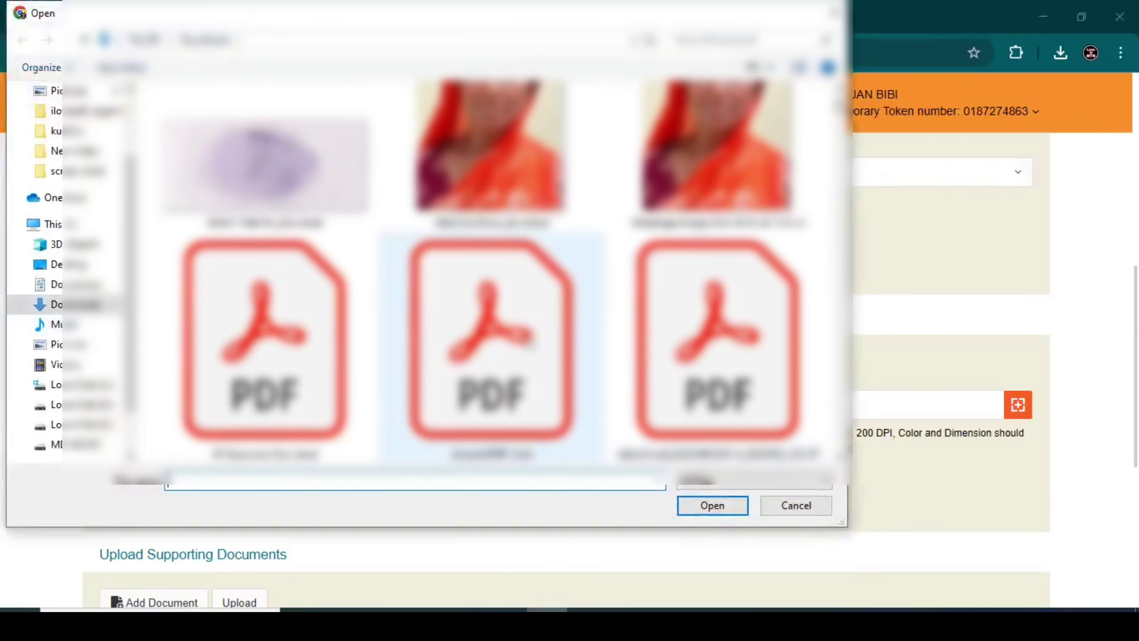
pyautogui.doubleClick(488, 140)
pyautogui.click(226, 477)
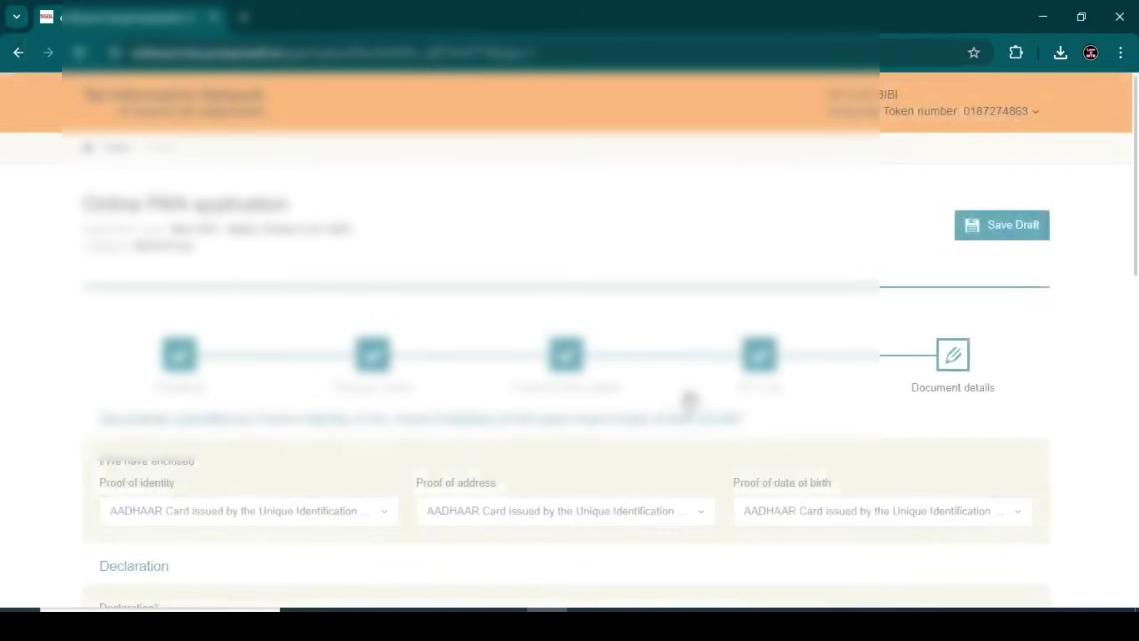
pyautogui.scroll(-10, 687, 399)
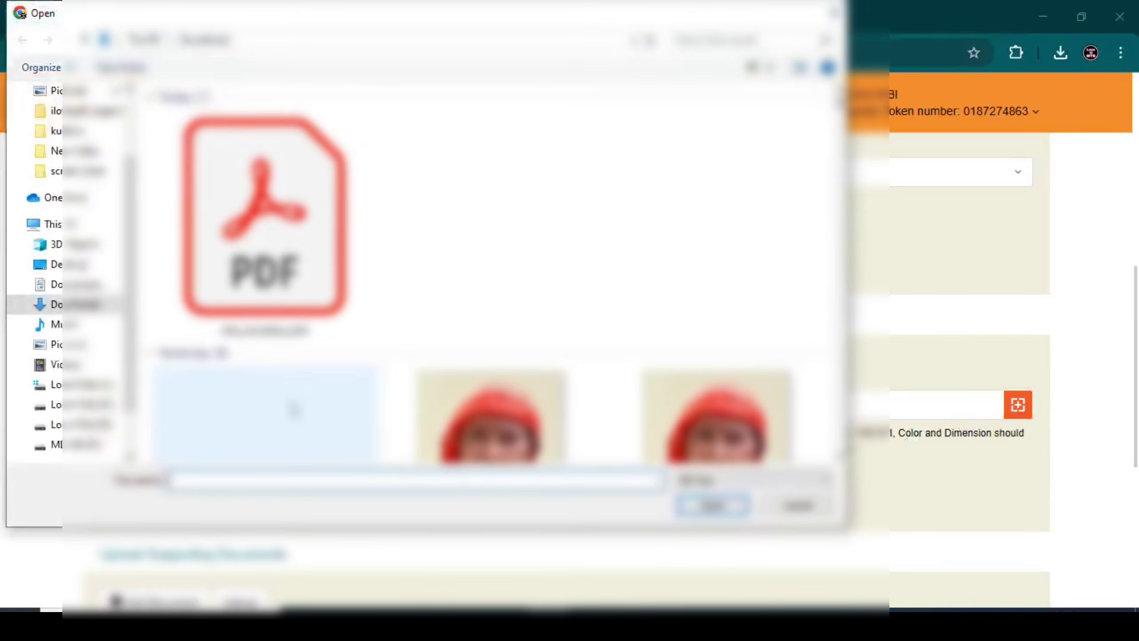
pyautogui.scroll(-2, 299, 369)
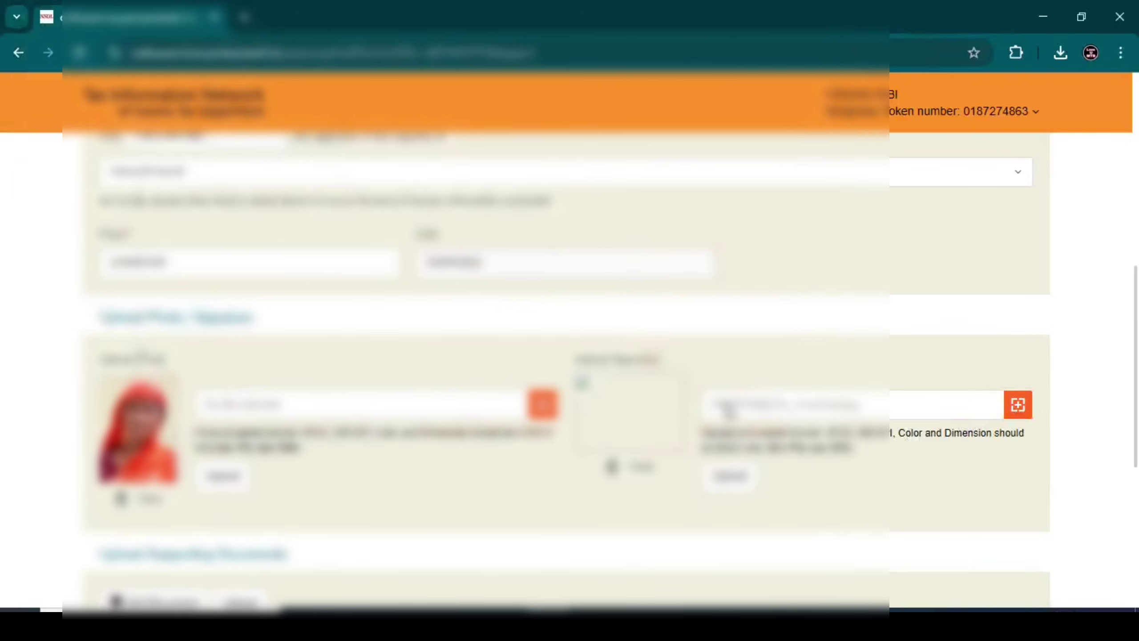
pyautogui.click(735, 478)
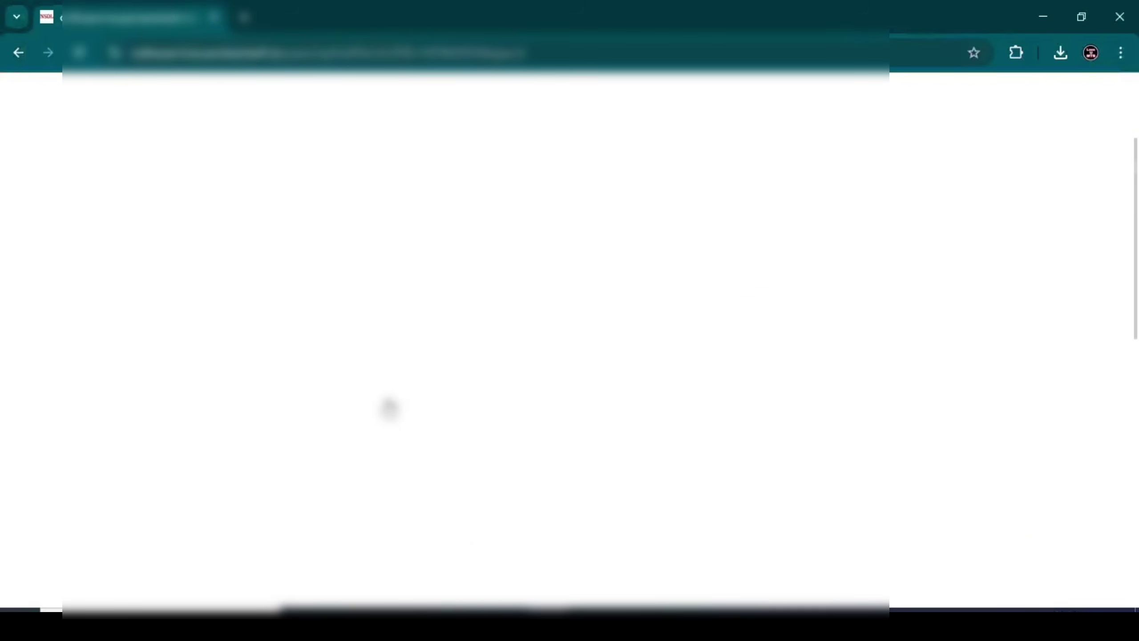
# Attach the PDF as the supporting document and upload it
pyautogui.scroll(-5, 389, 404)
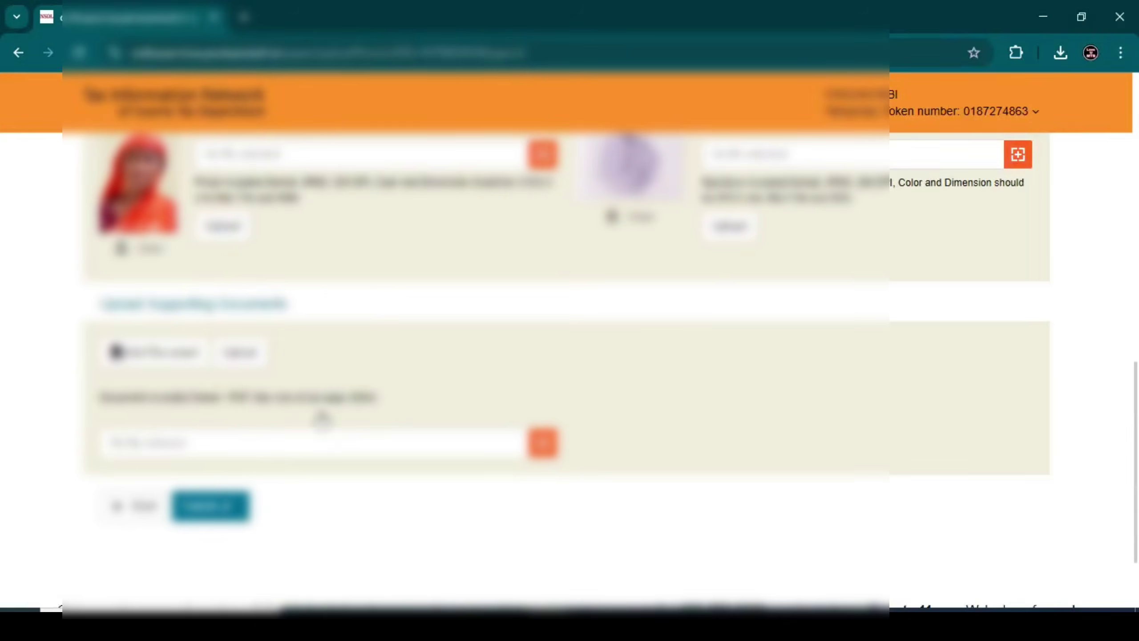
pyautogui.click(543, 443)
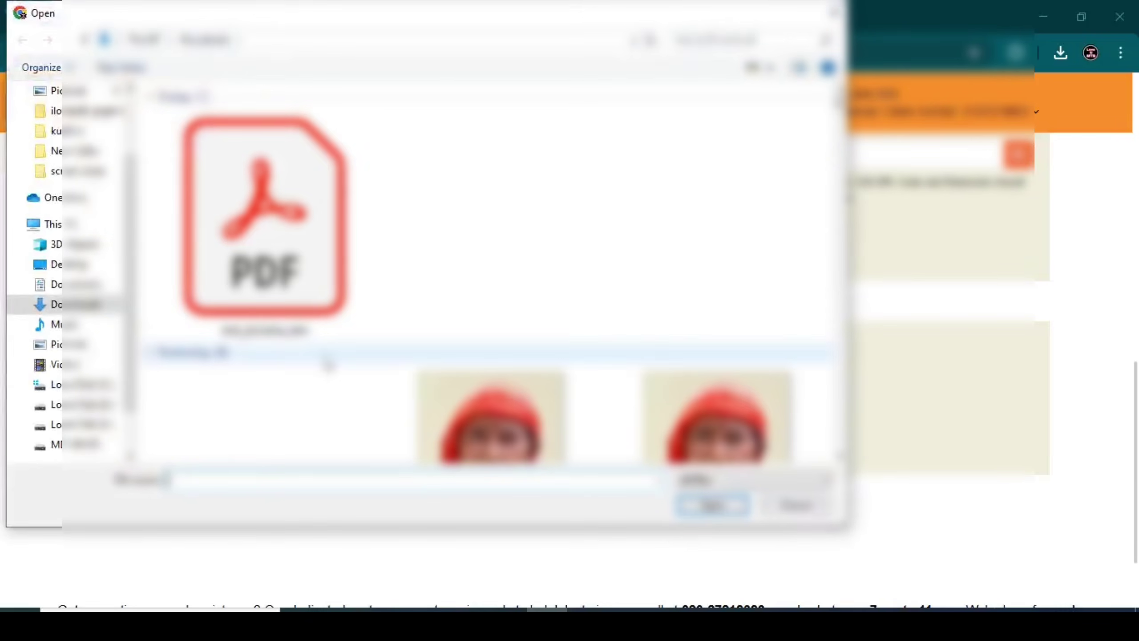
pyautogui.doubleClick(267, 217)
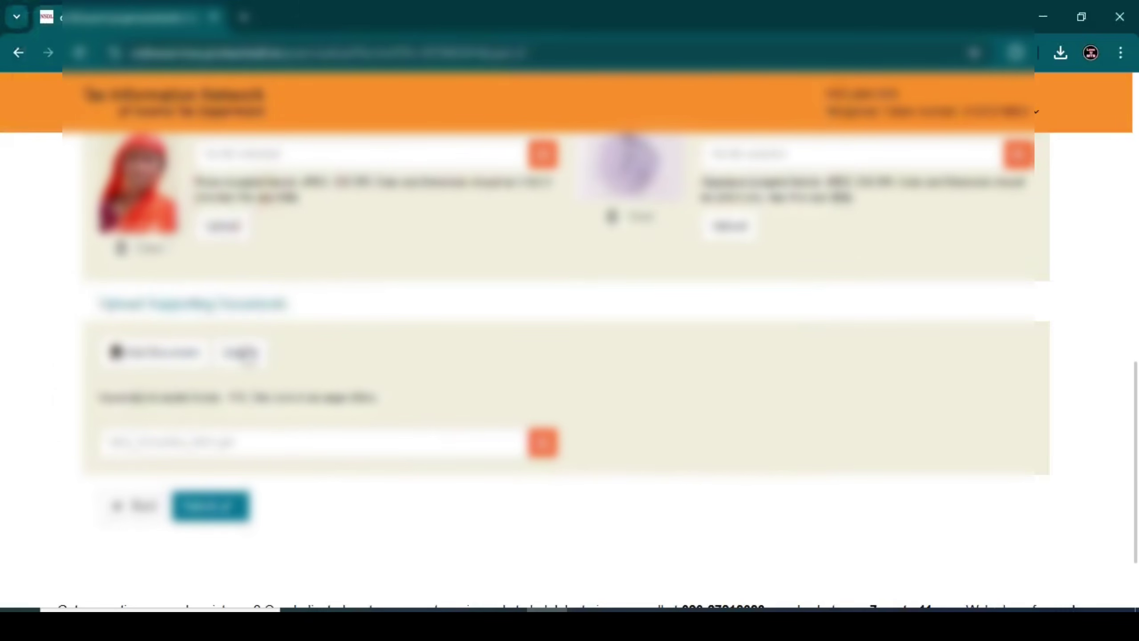
pyautogui.click(242, 353)
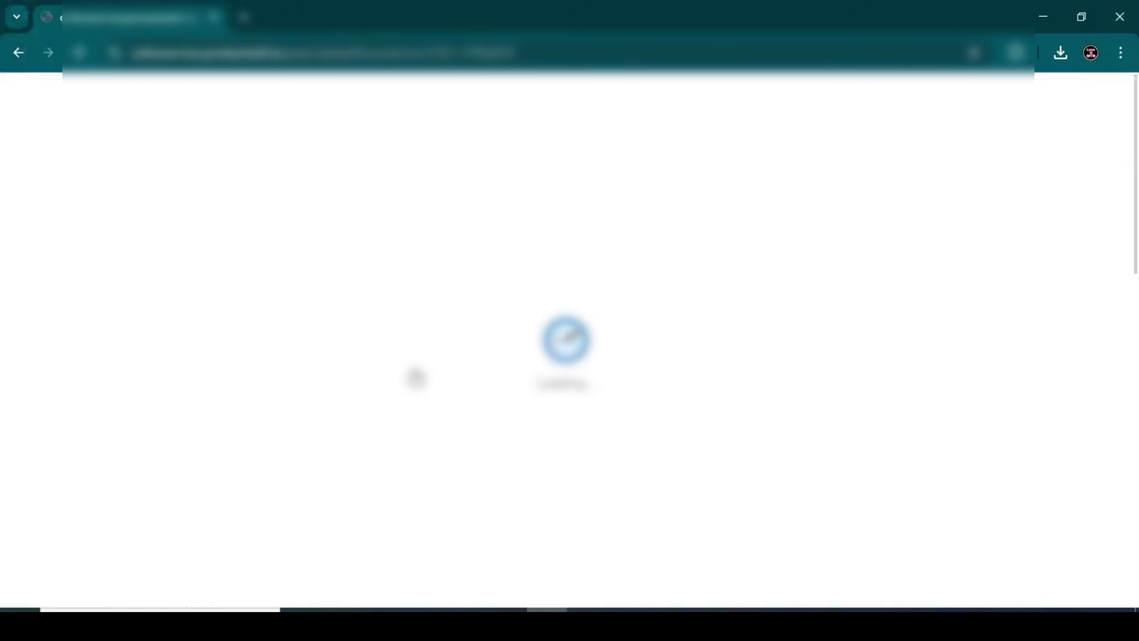
pyautogui.scroll(-10, 415, 379)
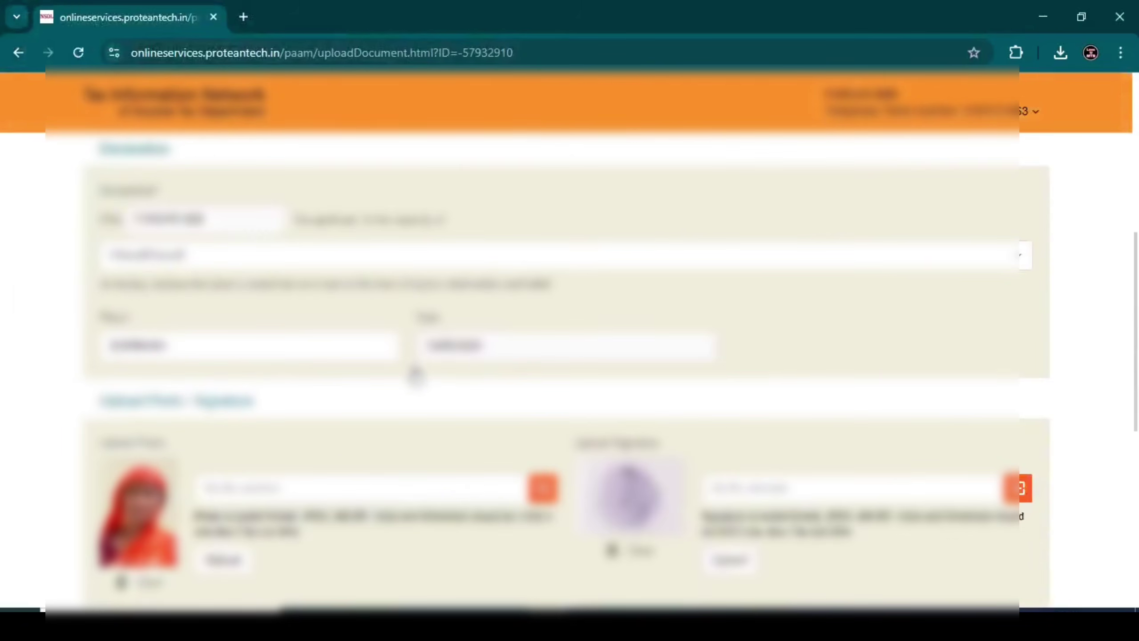
# Scroll the application preview from Personal Details down to the uploaded IMG_20250904_0001.pdf
pyautogui.scroll(-3, 415, 375)
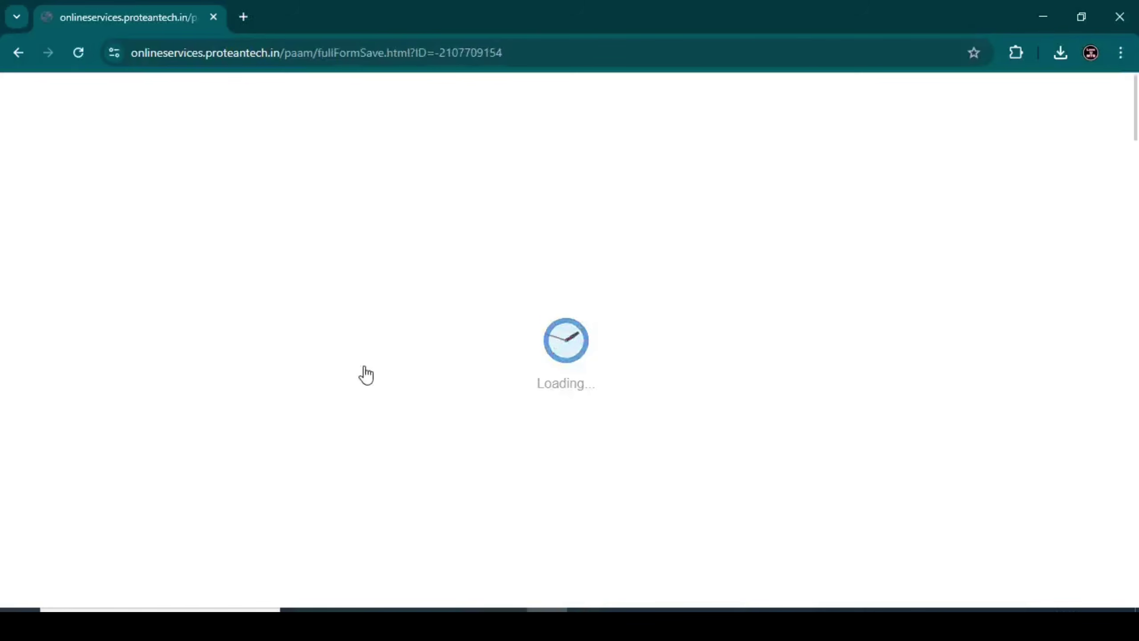
pyautogui.scroll(-5, 364, 372)
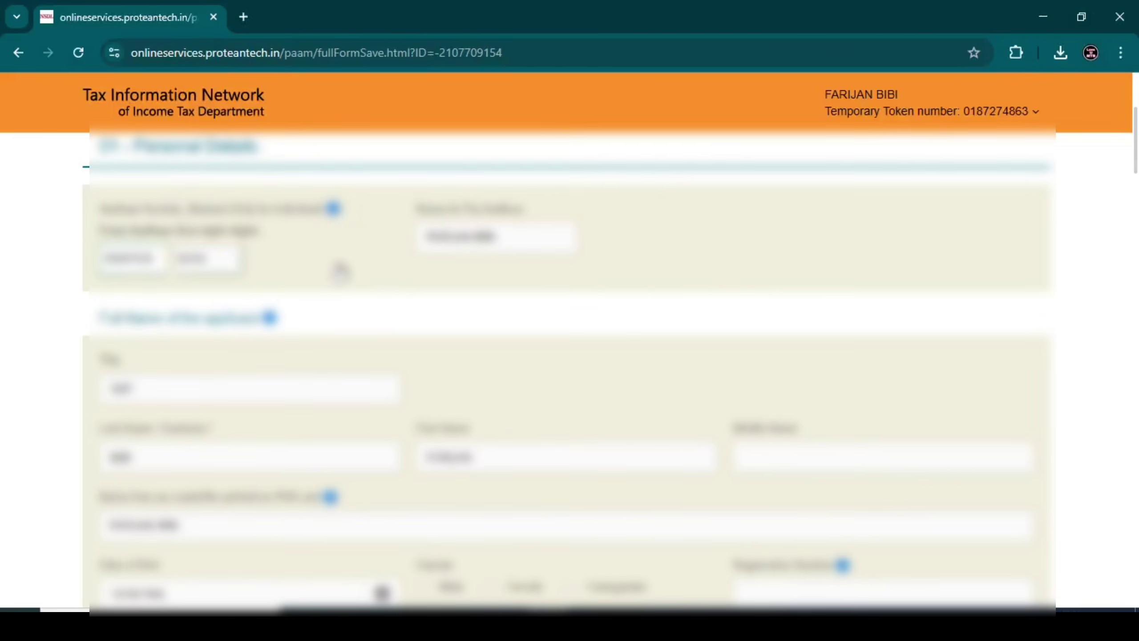
pyautogui.scroll(-3, 340, 272)
pyautogui.scroll(-10, 340, 271)
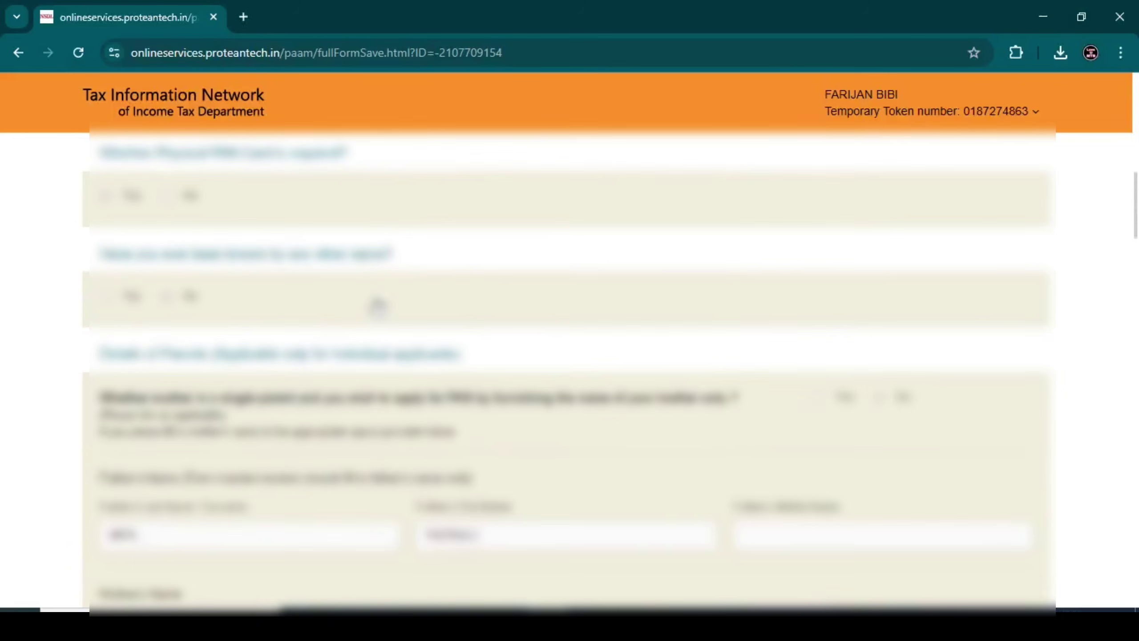
pyautogui.scroll(-20, 378, 307)
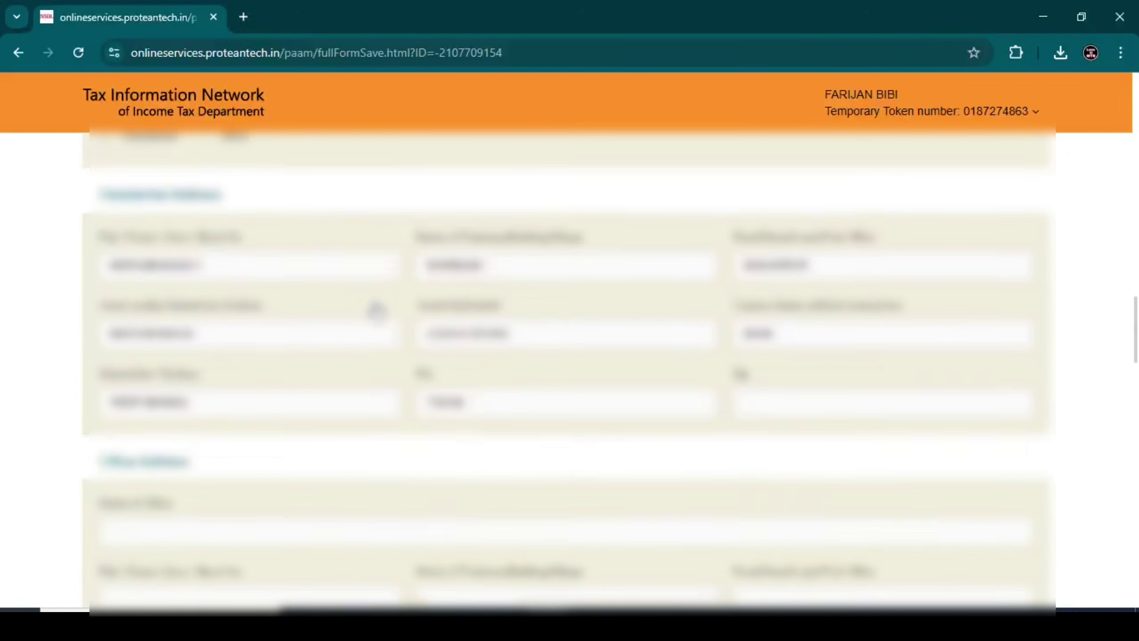
pyautogui.scroll(-20, 374, 308)
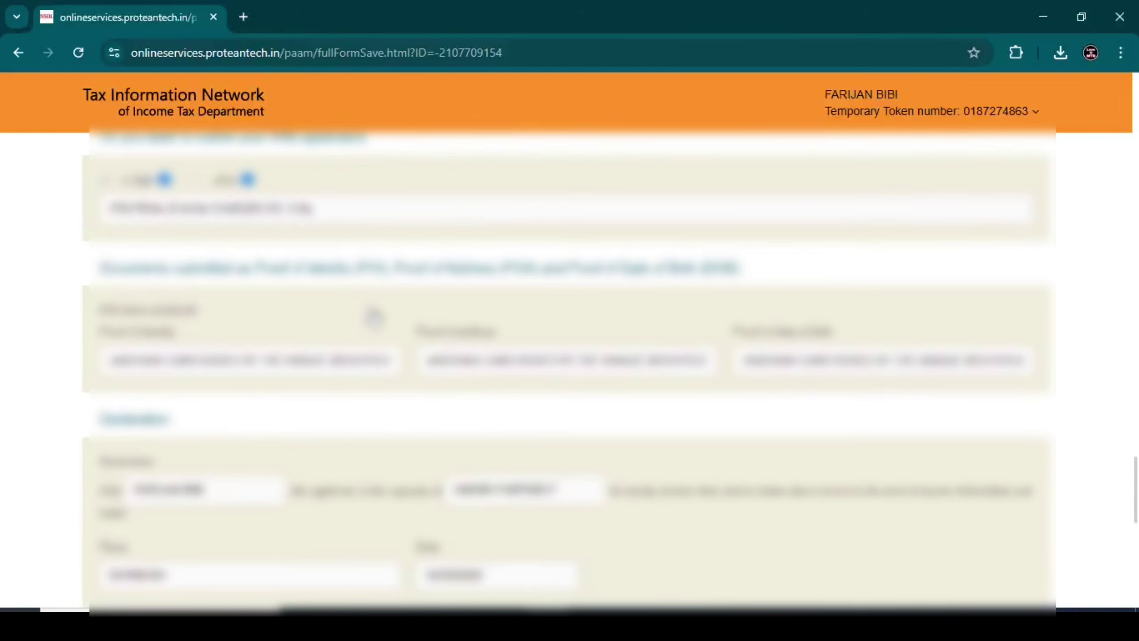
pyautogui.scroll(-10, 375, 316)
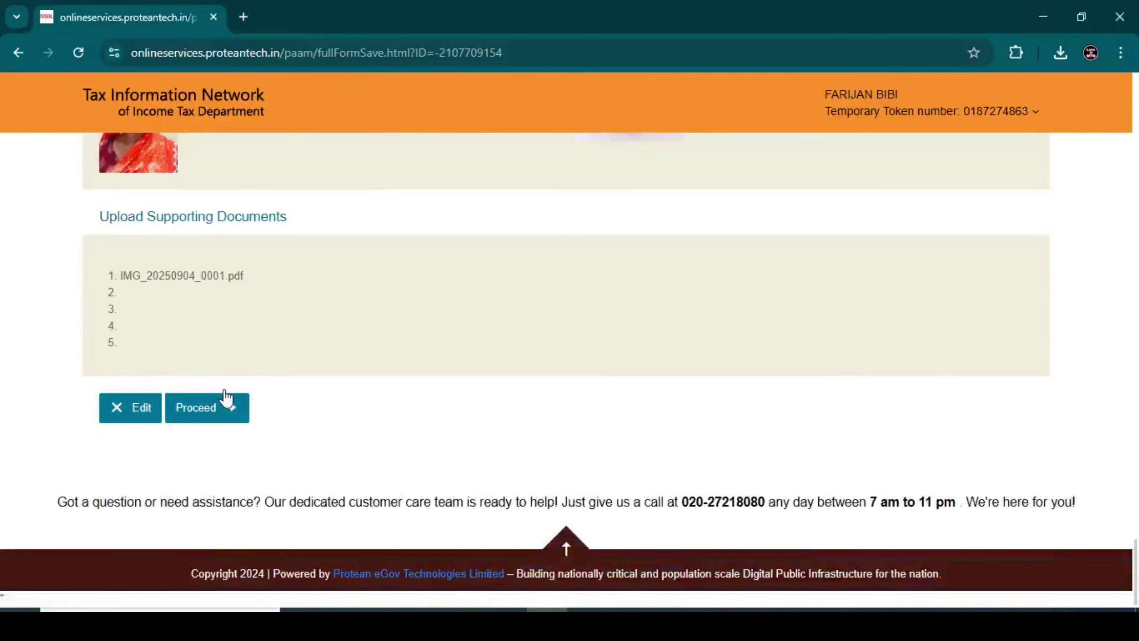
# Accept the terms of service and confirm paying the 106.90 fee via HDFC SmartGateway
pyautogui.click(228, 402)
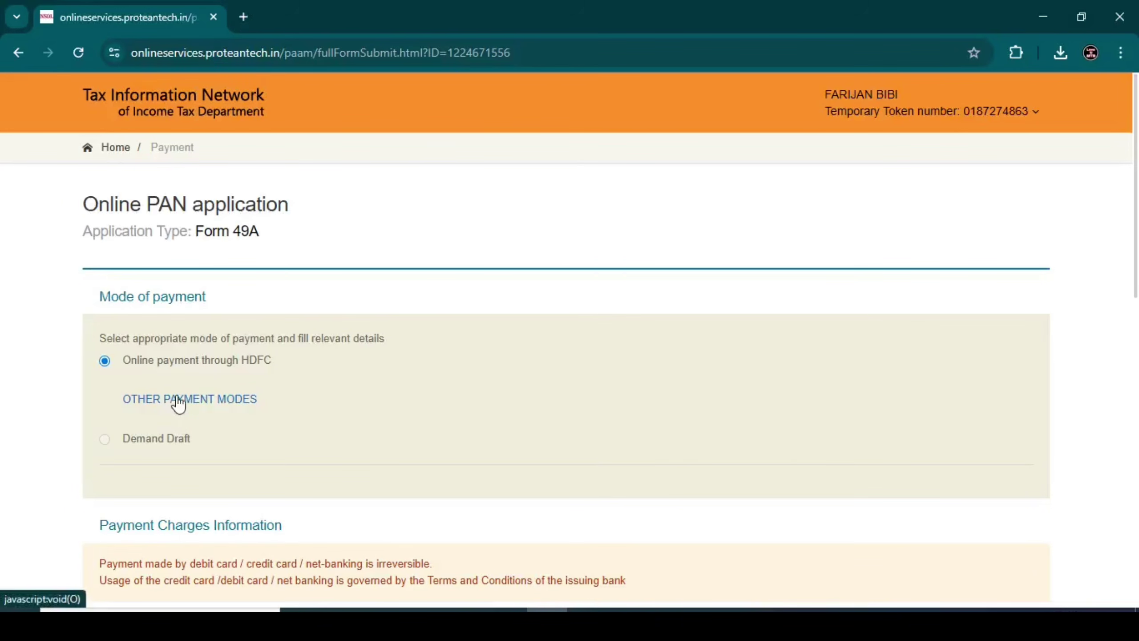
pyautogui.scroll(-2, 254, 359)
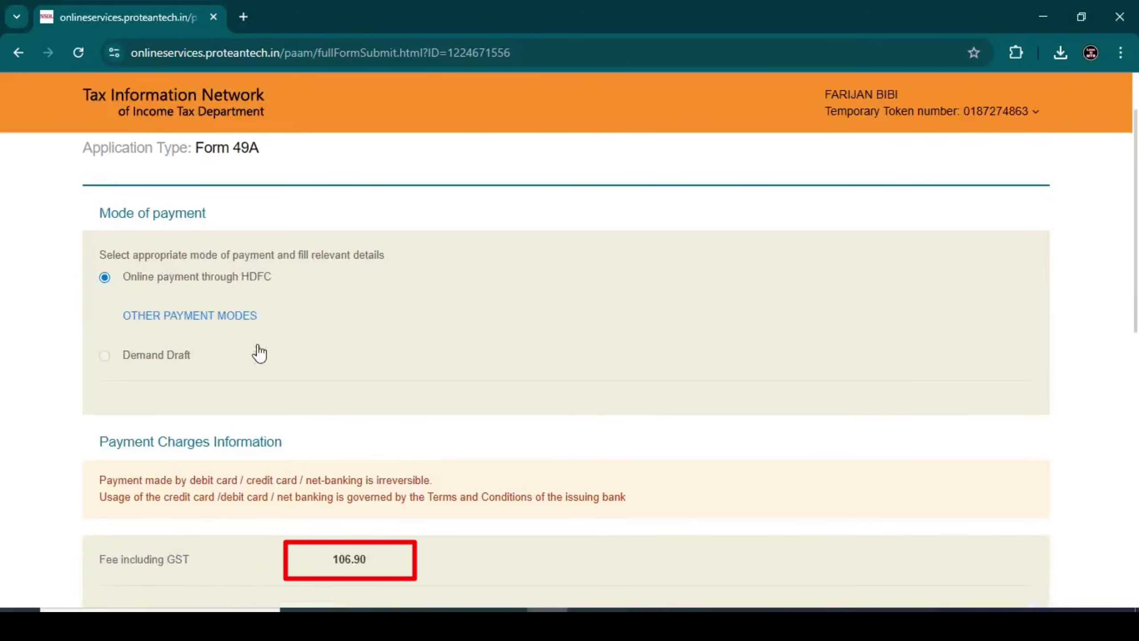
pyautogui.scroll(-2, 265, 325)
pyautogui.scroll(-8, 236, 320)
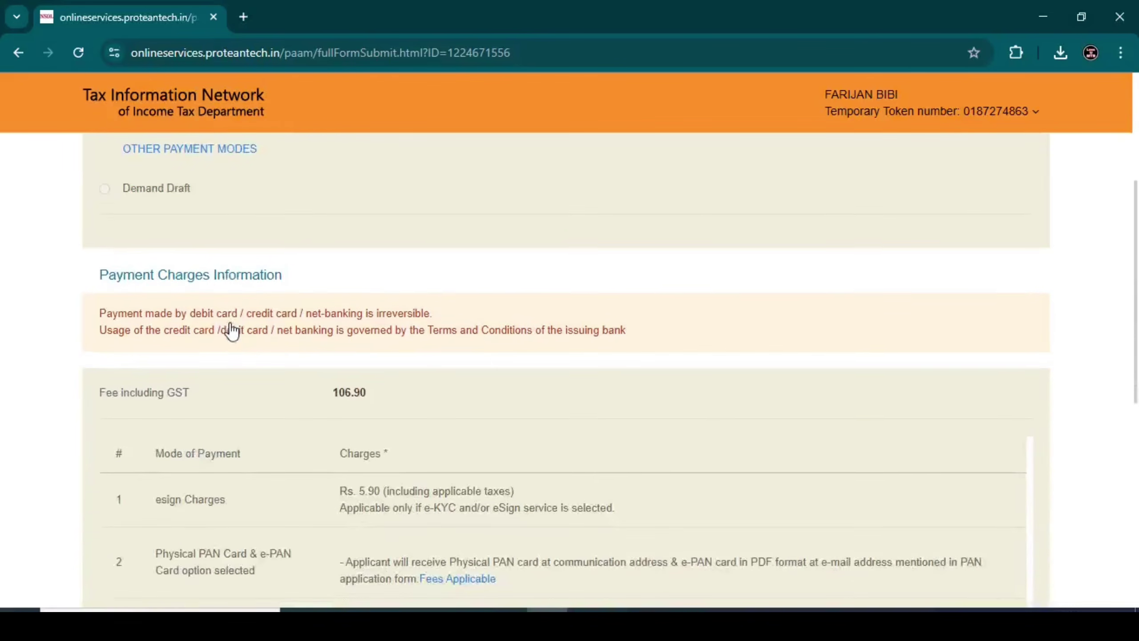
pyautogui.scroll(-2, 231, 324)
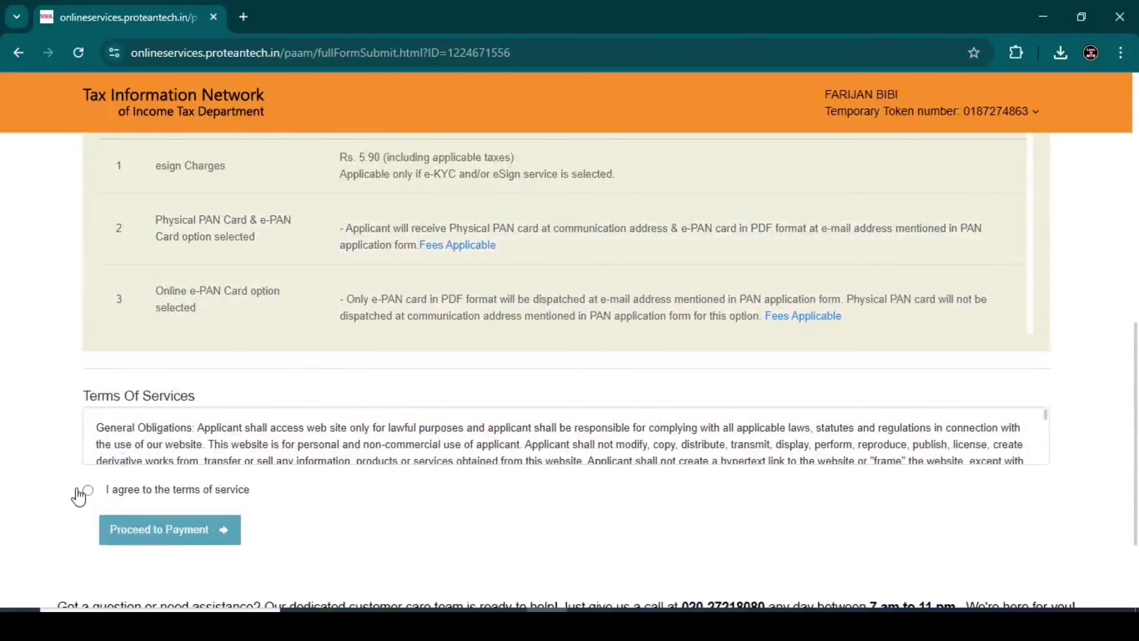
pyautogui.click(88, 490)
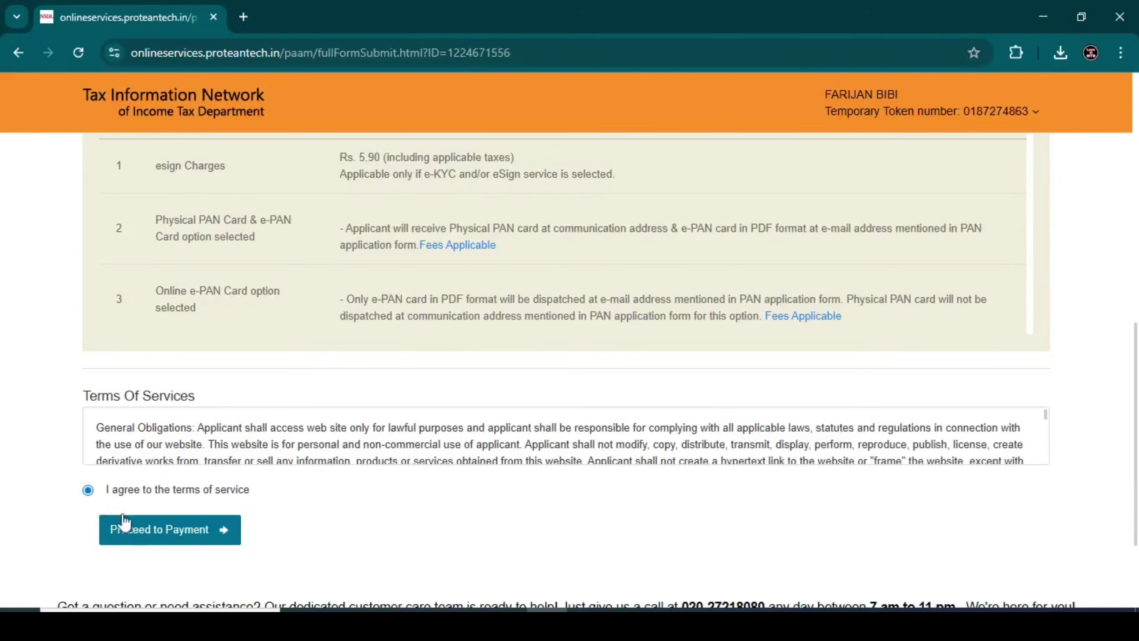
pyautogui.click(148, 531)
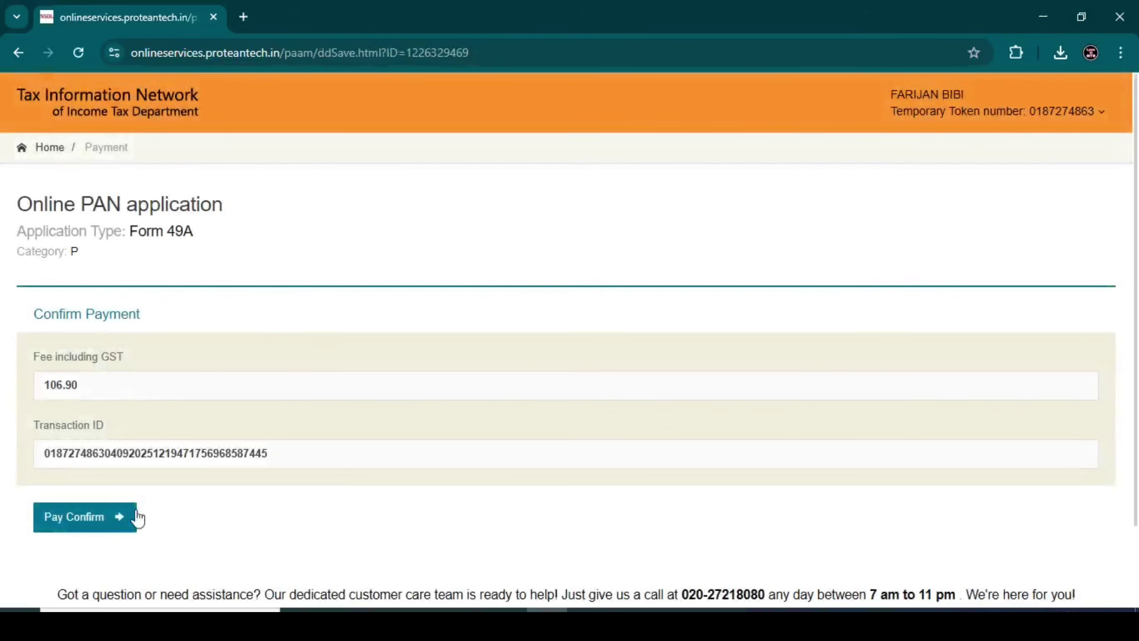
pyautogui.click(114, 520)
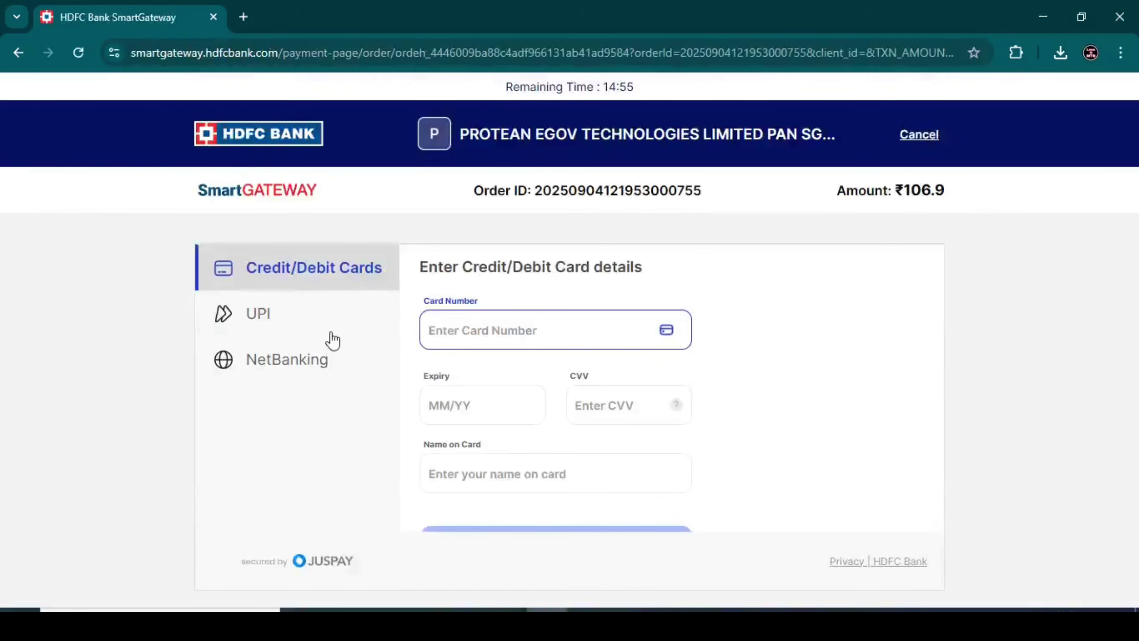
# Pay the ₹106.90 fee by UPI, then continue from the payment receipt to Aadhaar authentication
pyautogui.click(299, 327)
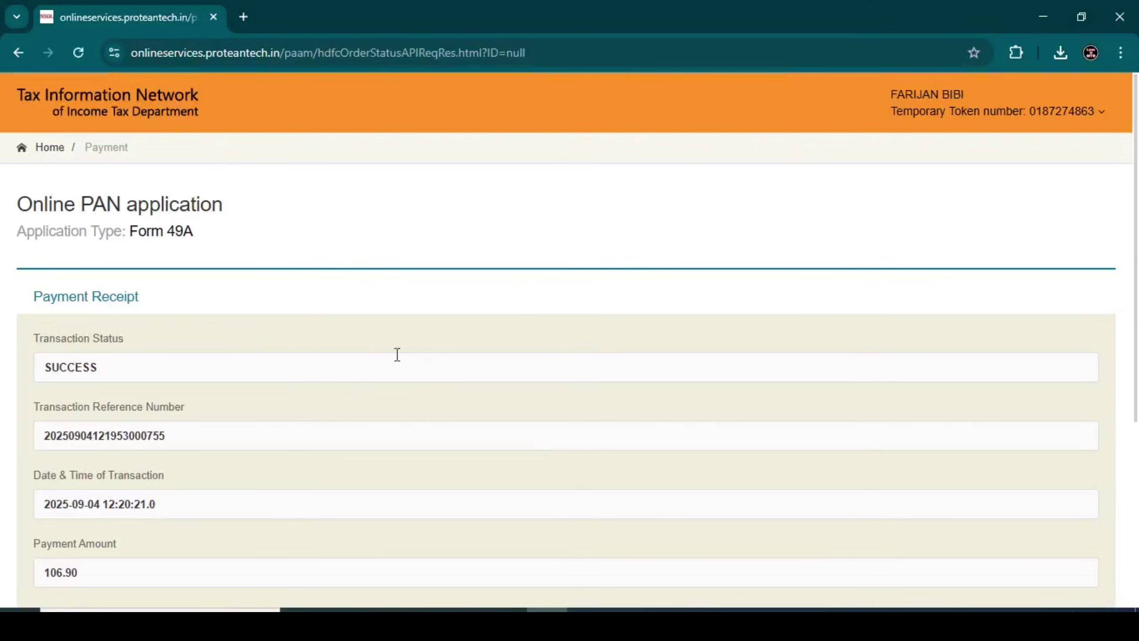
pyautogui.scroll(-5, 378, 354)
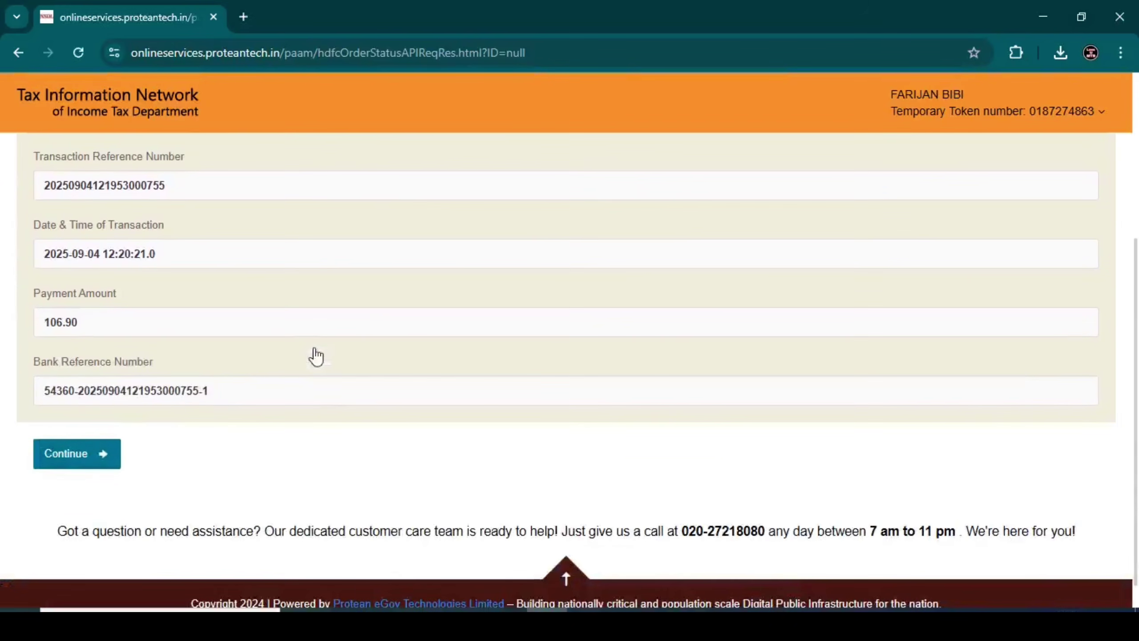
pyautogui.click(70, 458)
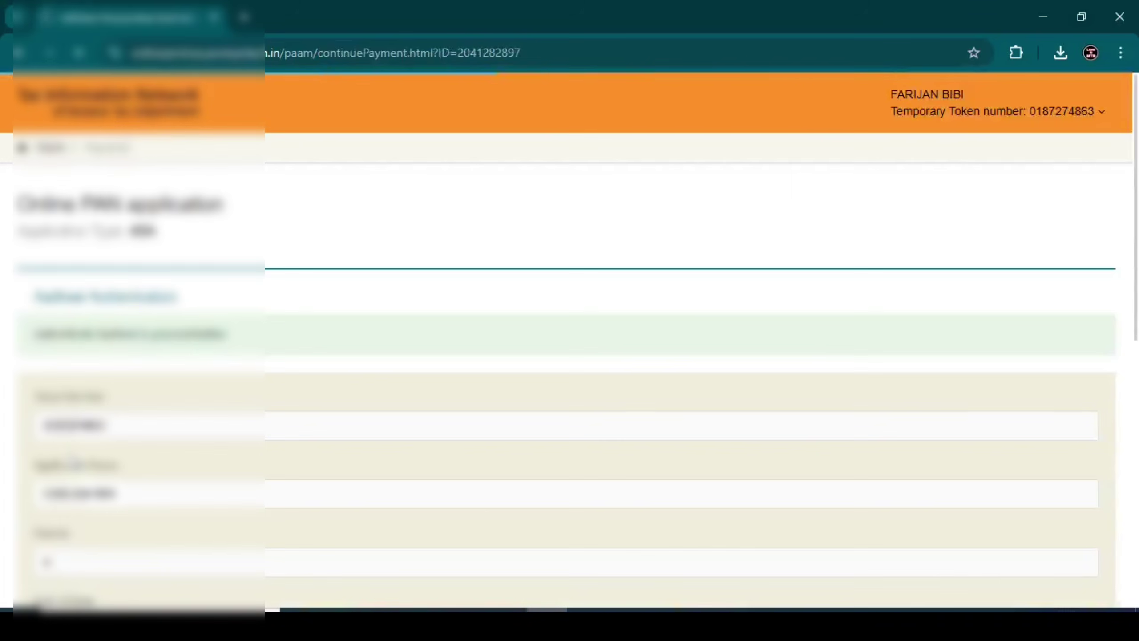
# Give Aadhaar consent, start authentication, and generate the OTP sent to the Aadhaar-linked mobile
pyautogui.scroll(-7, 71, 464)
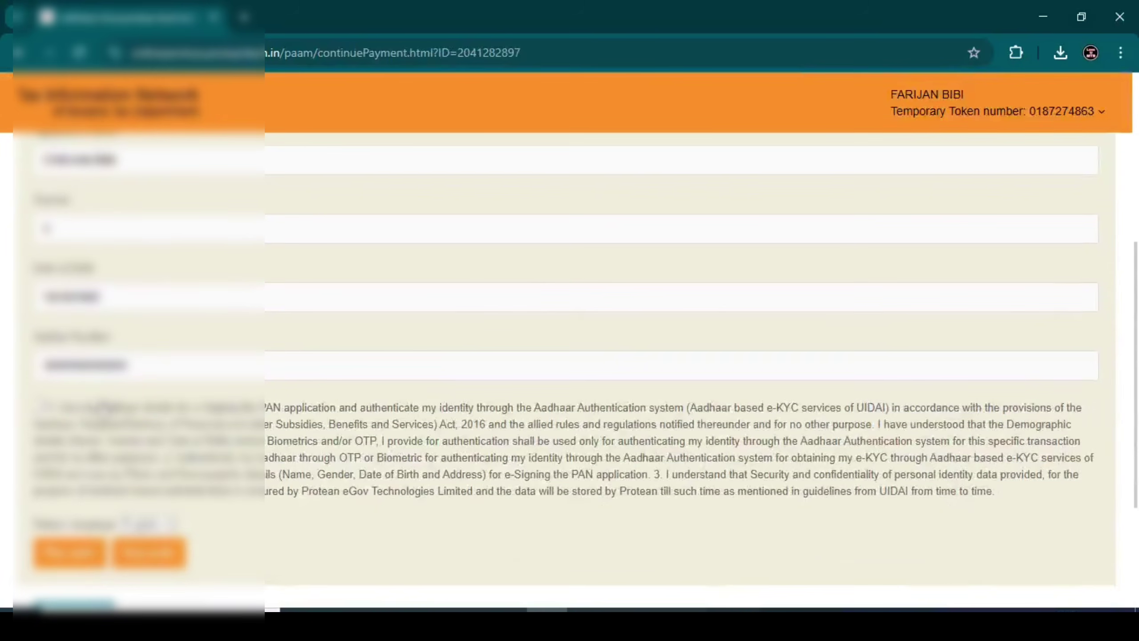
pyautogui.click(42, 406)
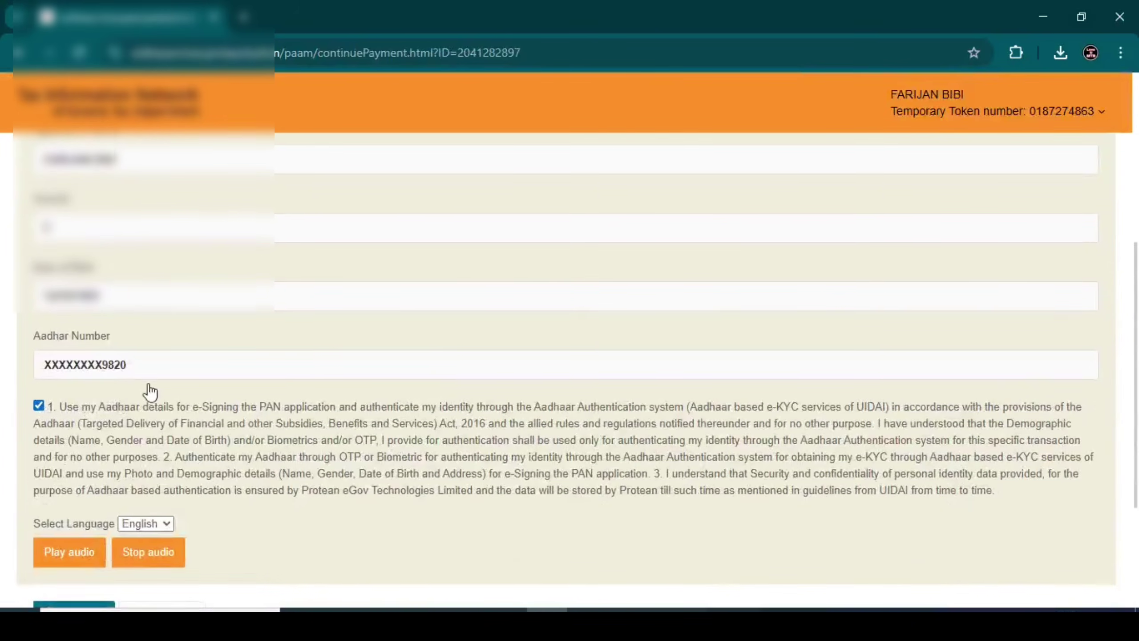
pyautogui.scroll(-4, 152, 396)
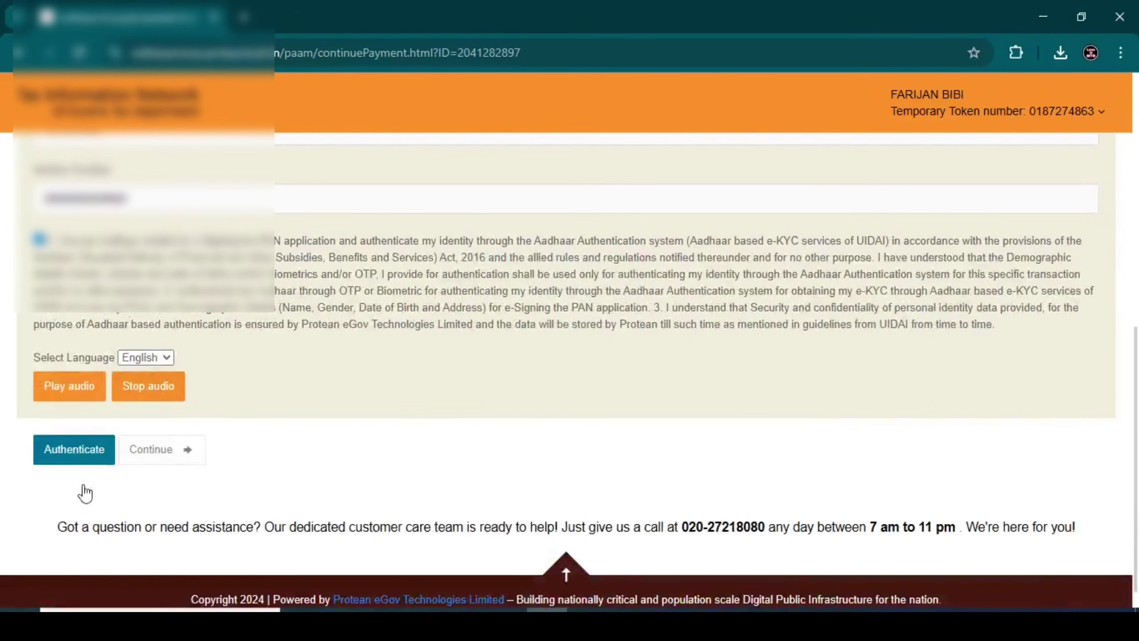
pyautogui.click(57, 462)
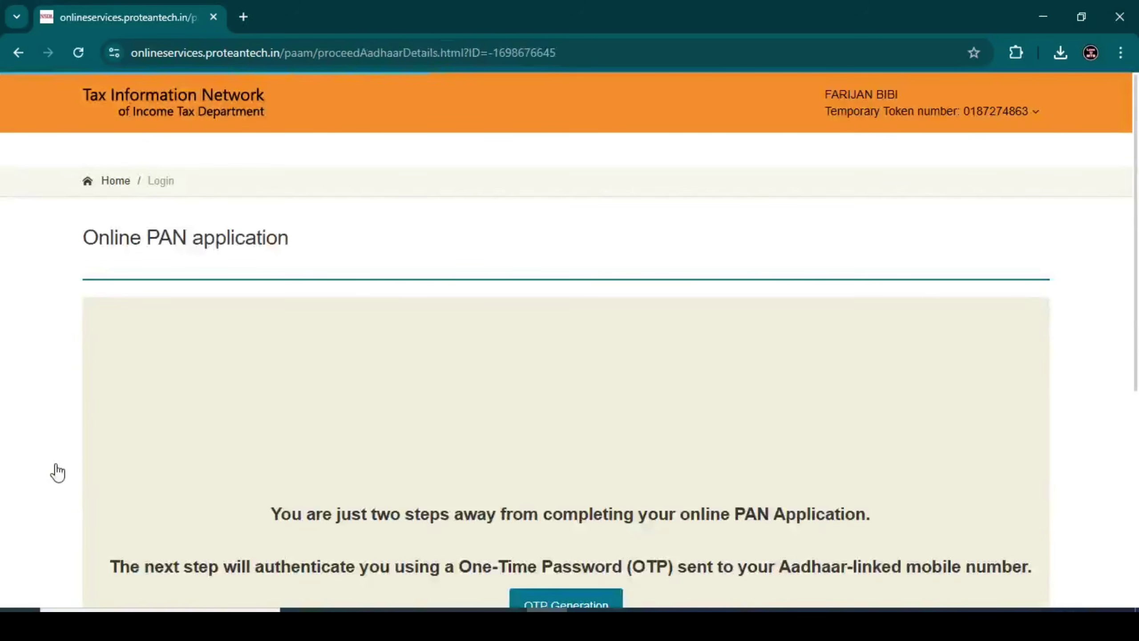
pyautogui.scroll(-3, 435, 426)
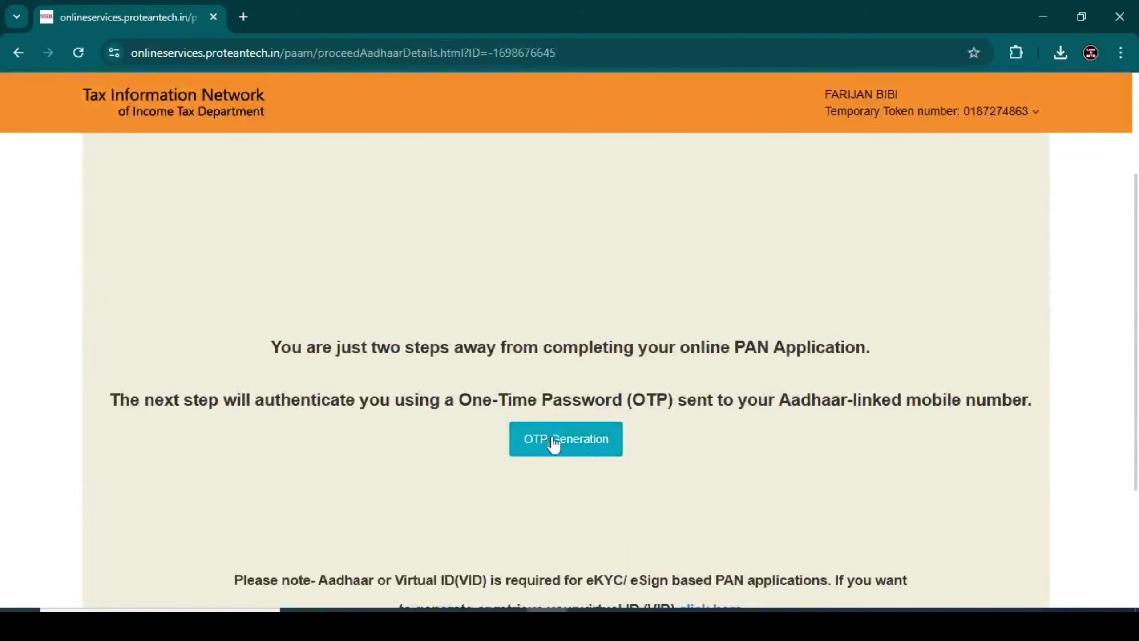
pyautogui.click(581, 451)
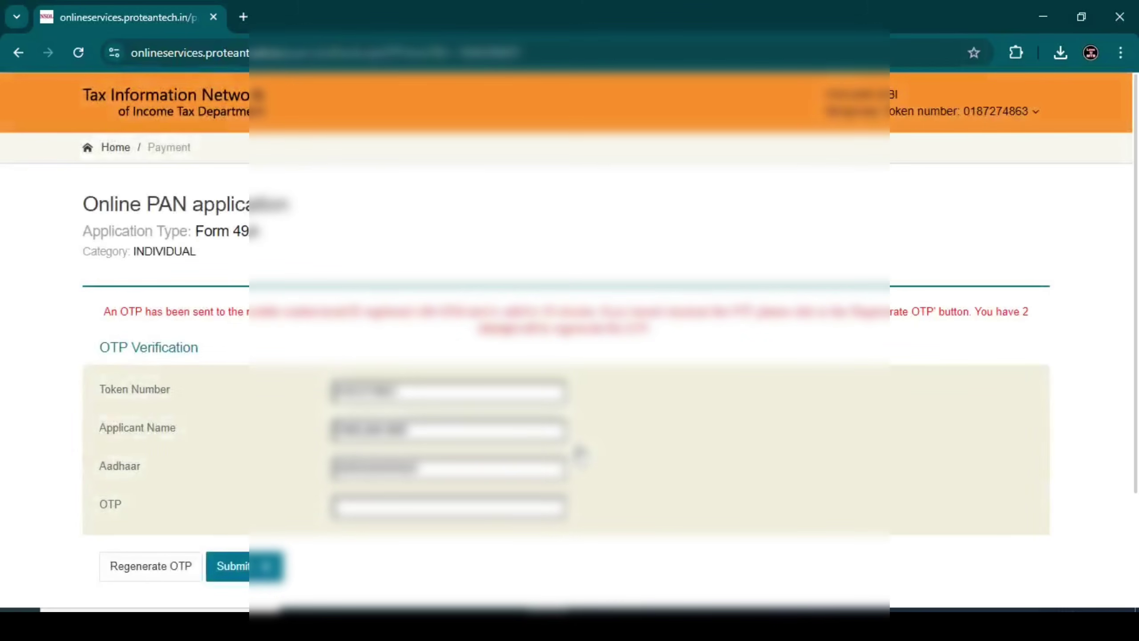
pyautogui.scroll(-2, 579, 454)
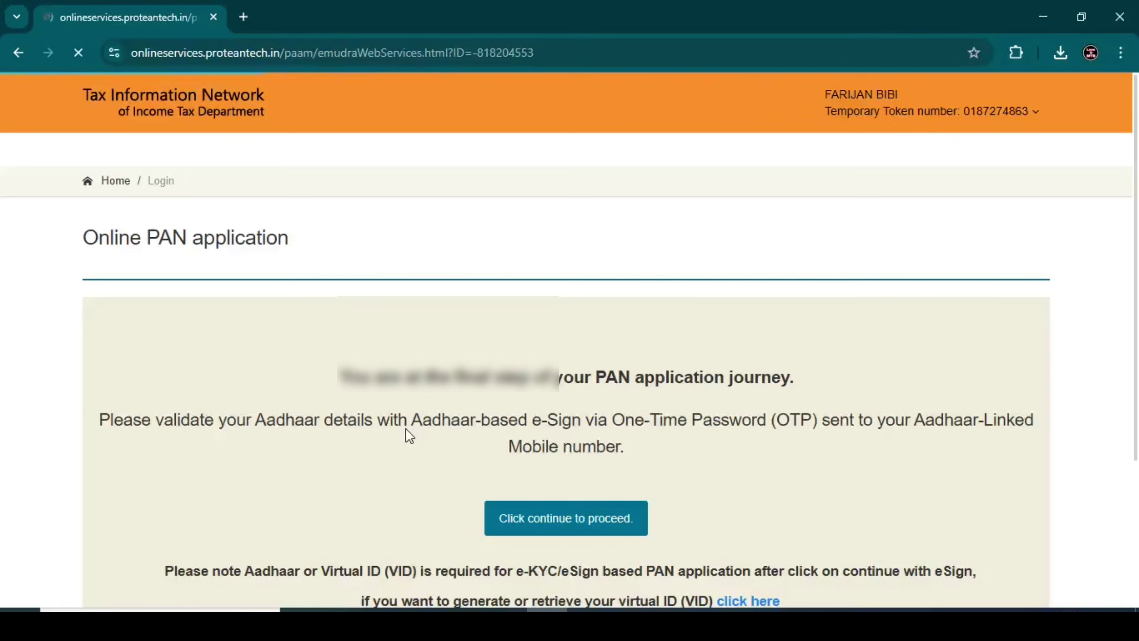
# Enter the Aadhaar number in the VID/Aadhaar field and request the e-Sign OTP
pyautogui.scroll(-2, 428, 428)
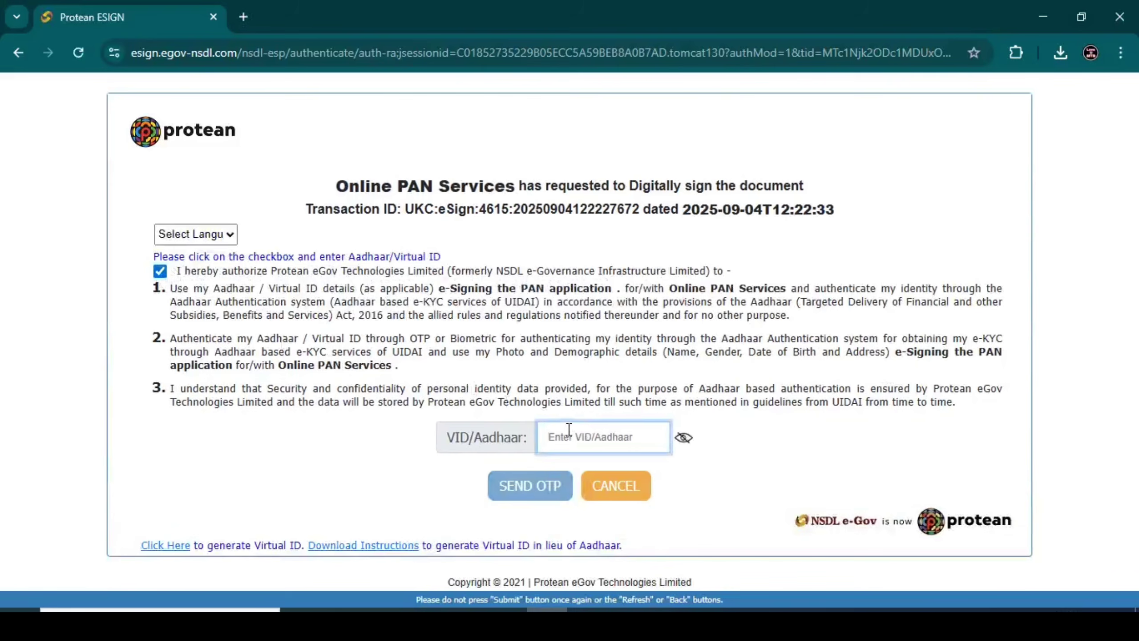
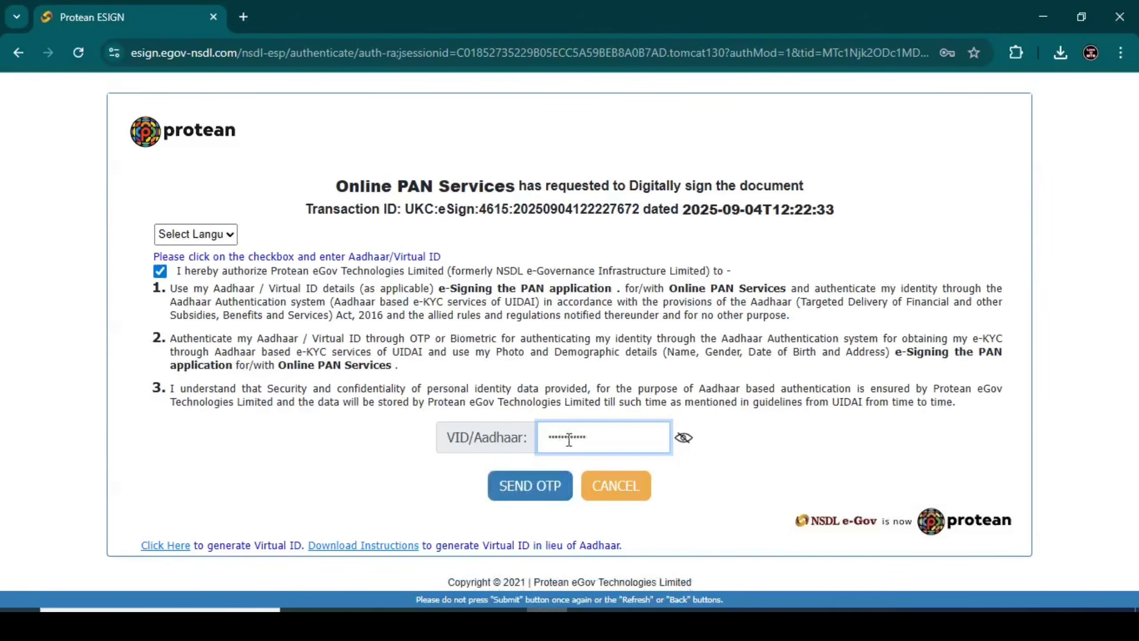
pyautogui.click(549, 484)
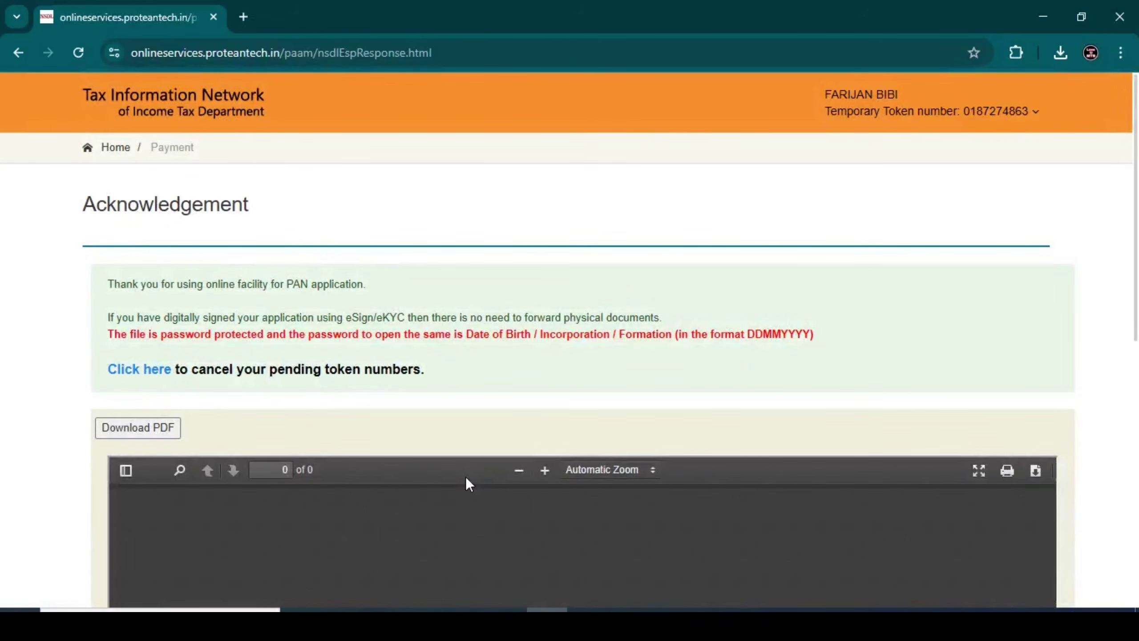
# Unlock the acknowledgement PDF with the DDMMYYYY date-of-birth password and scroll through the signed application
pyautogui.scroll(-7, 465, 477)
pyautogui.scroll(4, 487, 399)
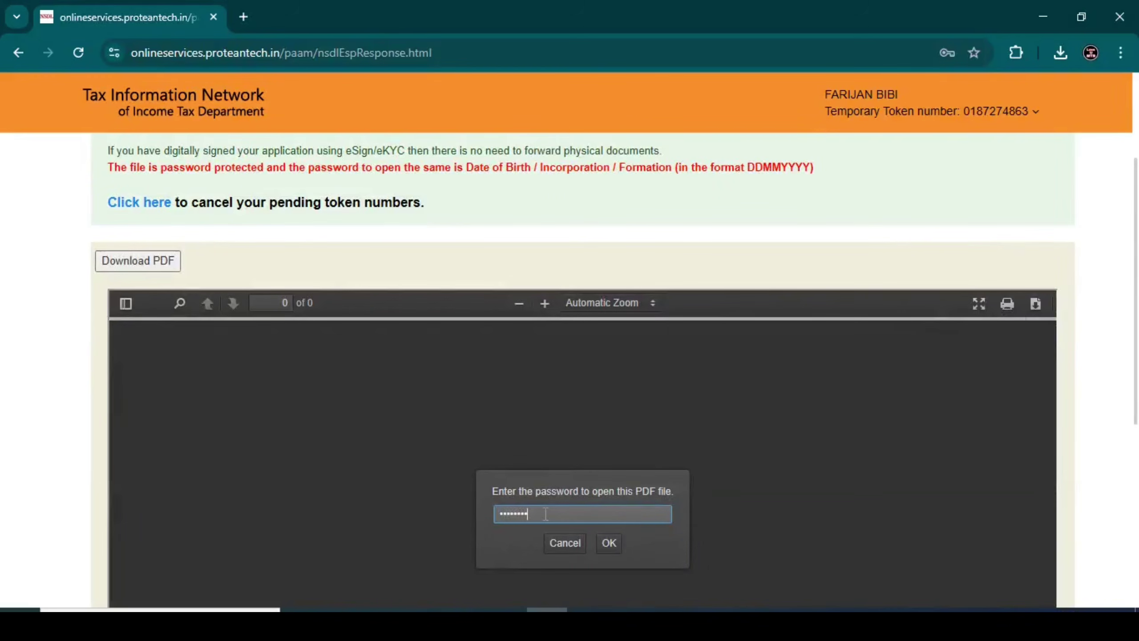
pyautogui.click(609, 543)
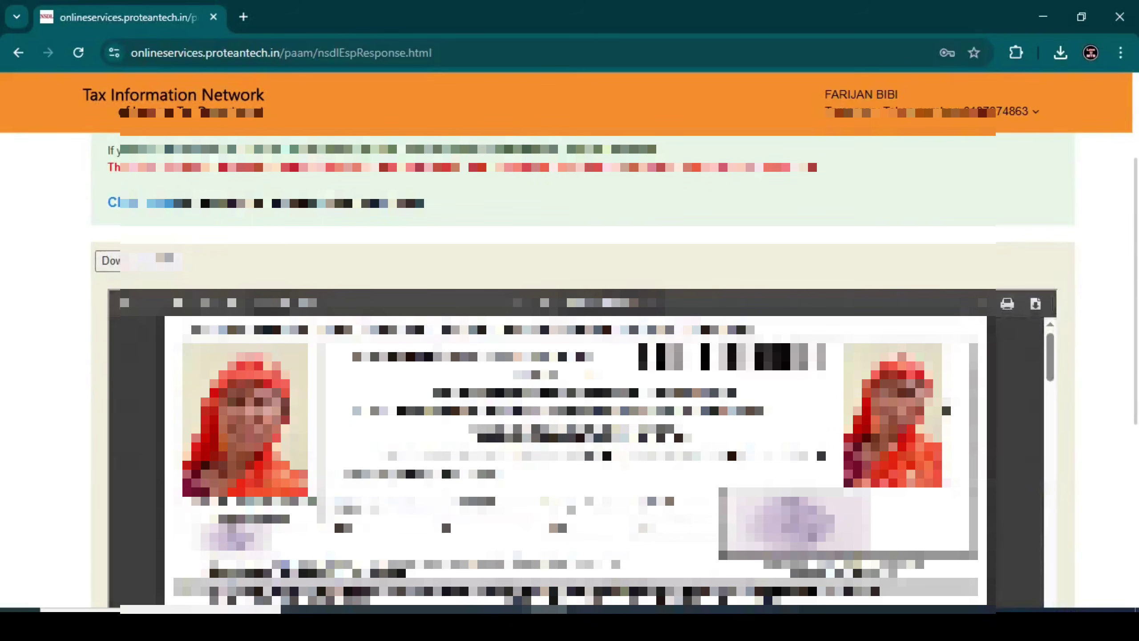
pyautogui.scroll(-2, 714, 207)
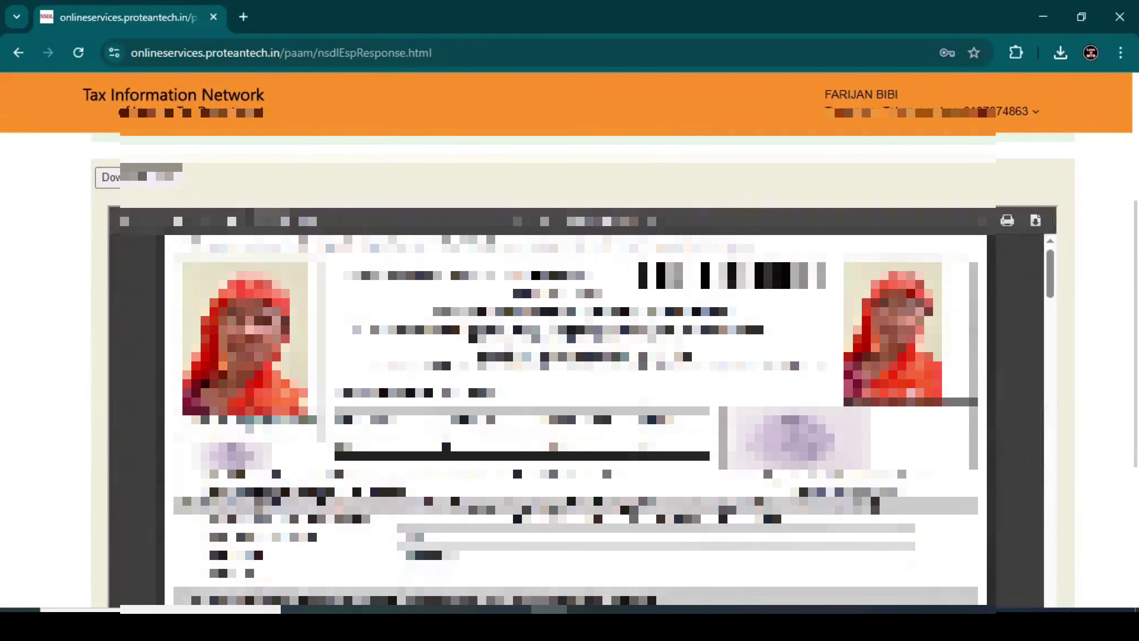
pyautogui.scroll(-1, 576, 420)
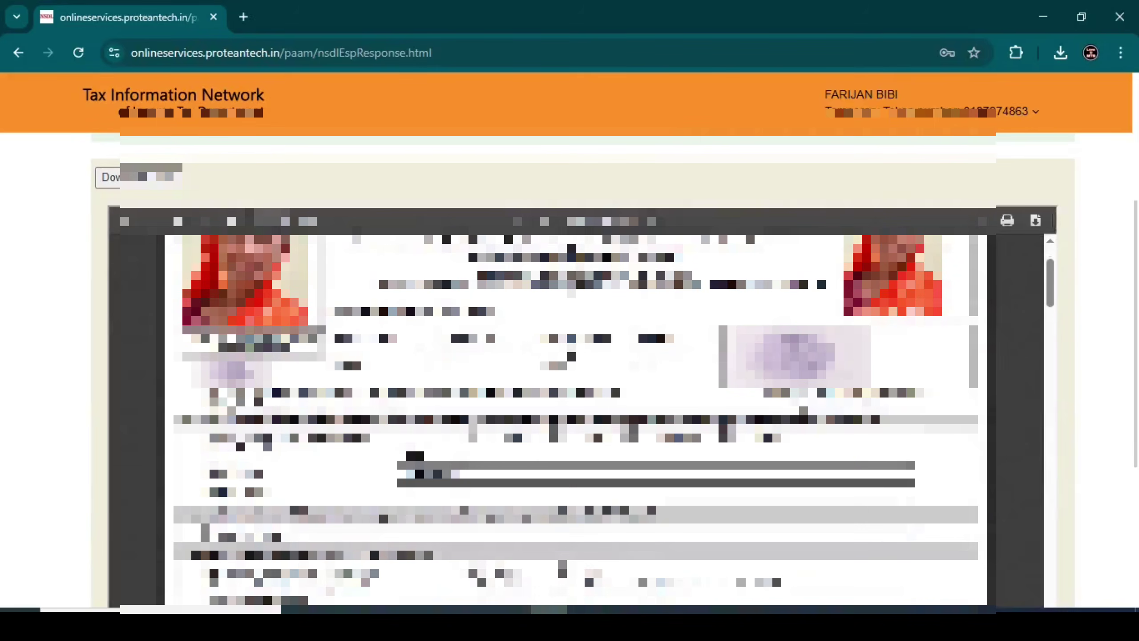
pyautogui.scroll(1, 576, 420)
pyautogui.scroll(-2, 584, 189)
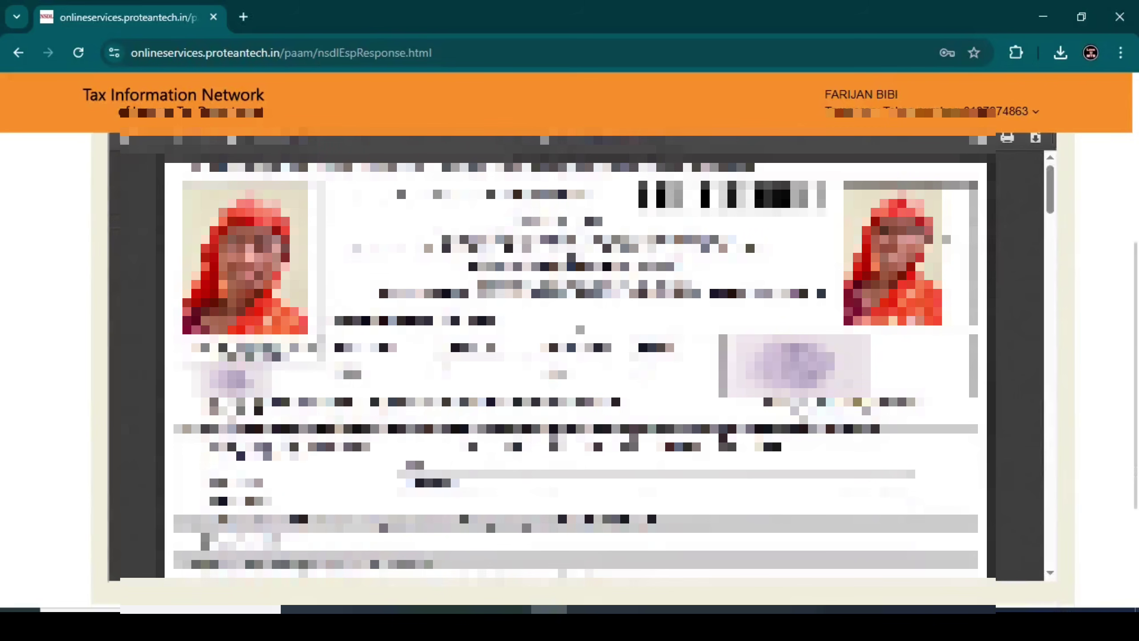
pyautogui.scroll(2, 583, 315)
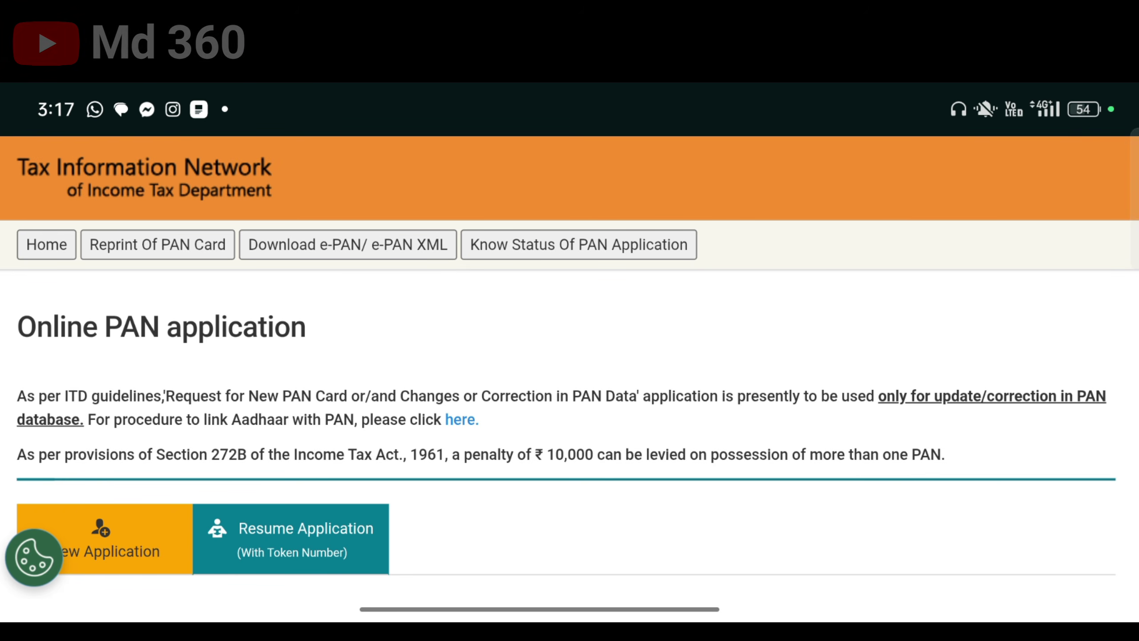
# Switch to the Resume Application (With Token Number) form and tick the 'I'm not a robot' check
pyautogui.scroll(-3, 570, 404)
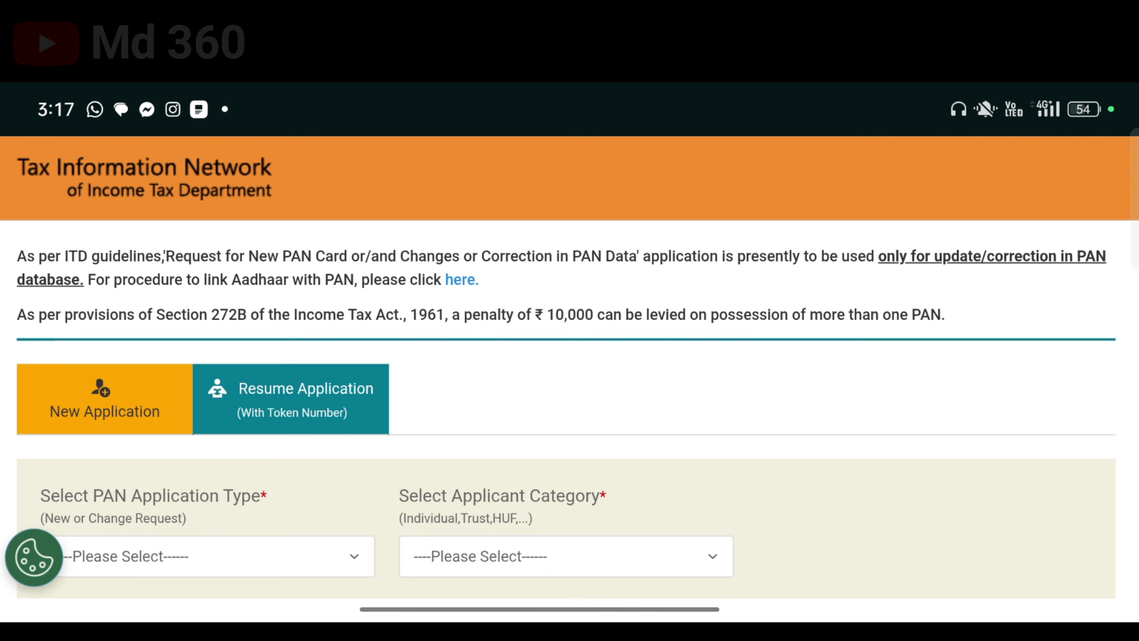
pyautogui.click(290, 399)
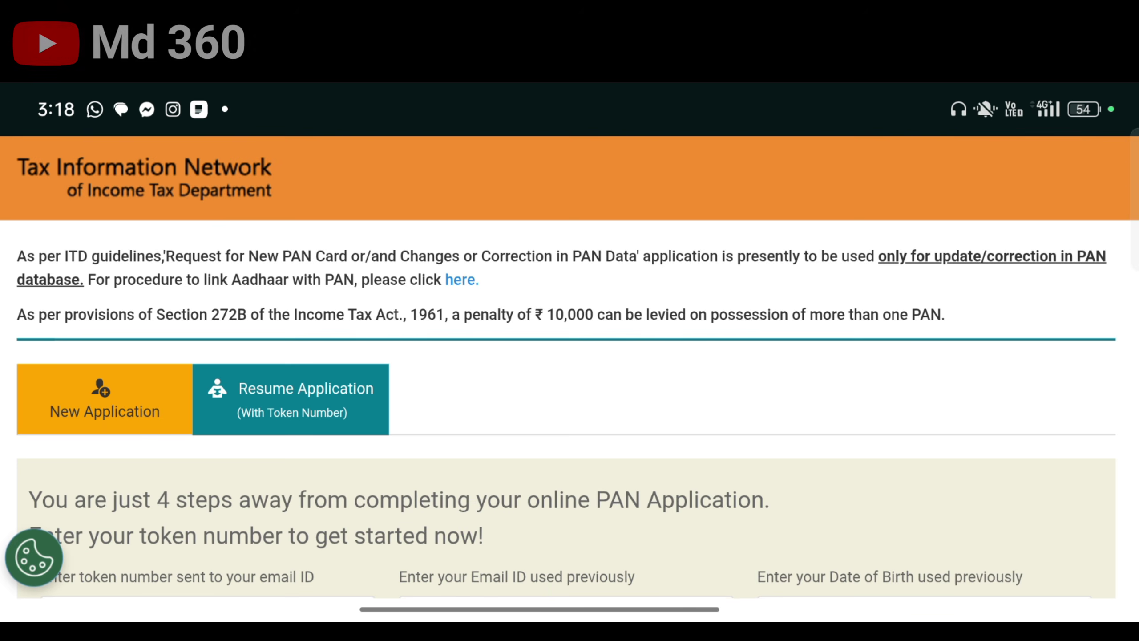
pyautogui.scroll(-4, 570, 404)
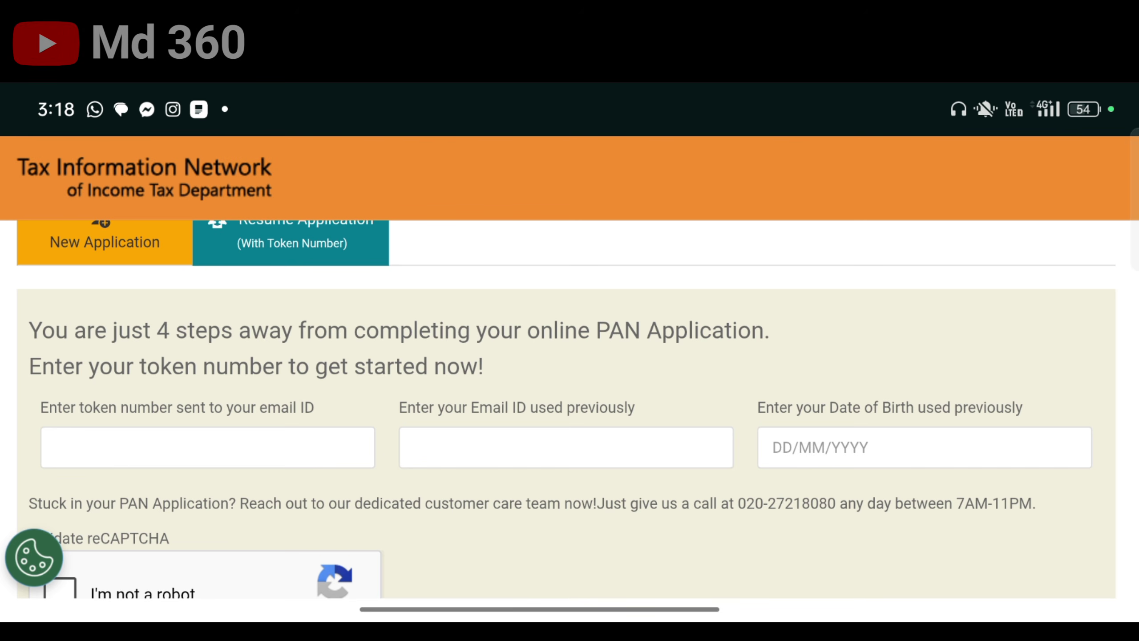
pyautogui.scroll(-3, 570, 404)
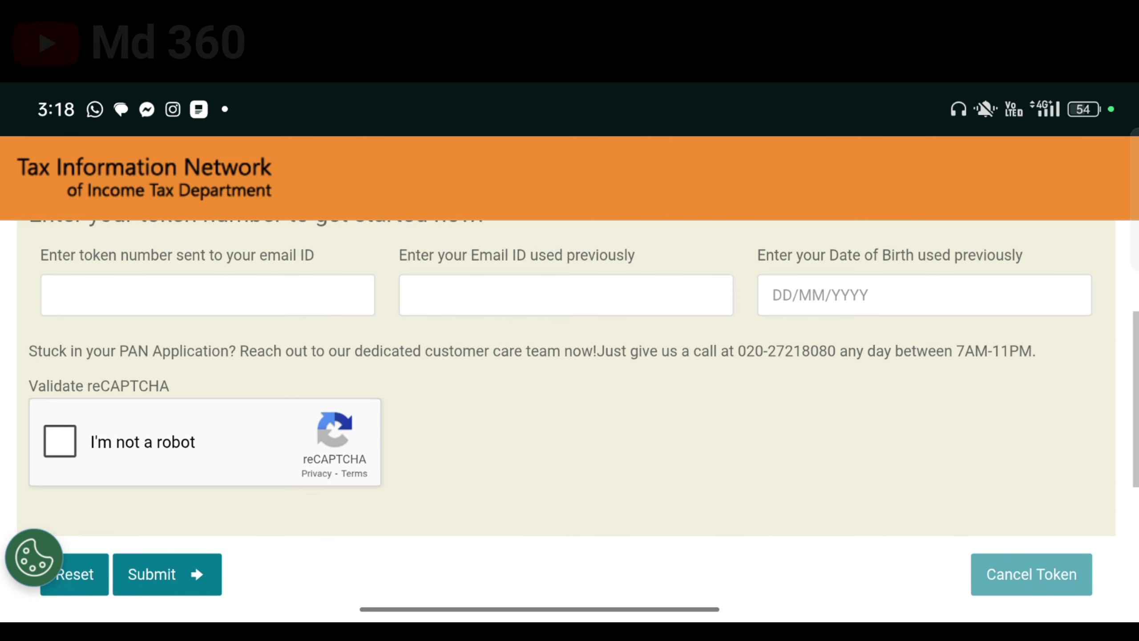
pyautogui.click(60, 437)
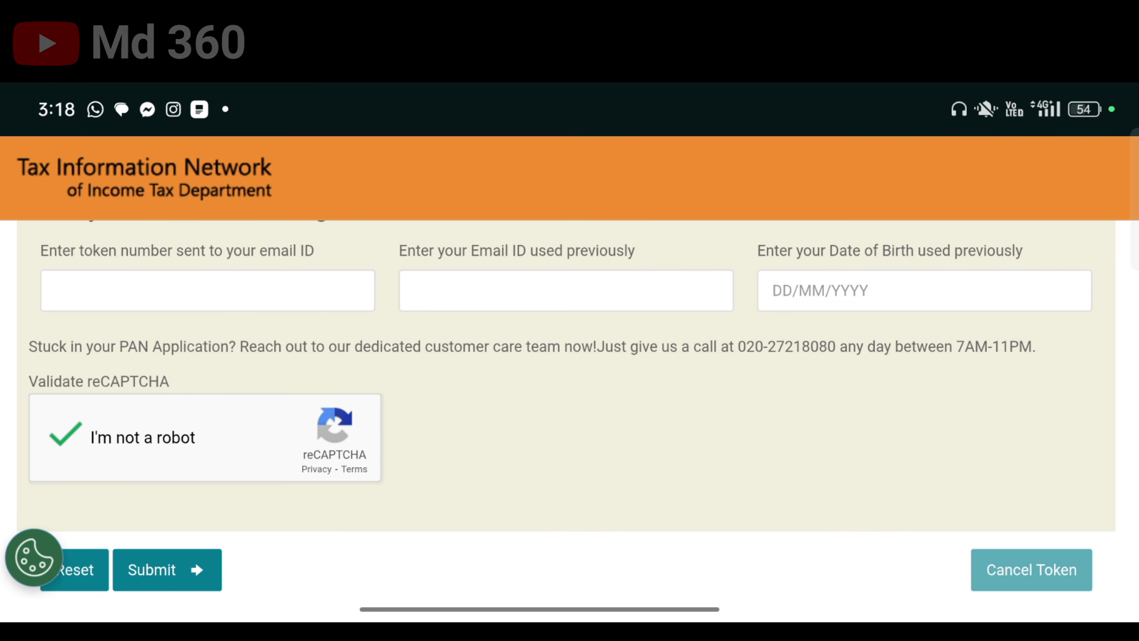
pyautogui.scroll(15, 569, 404)
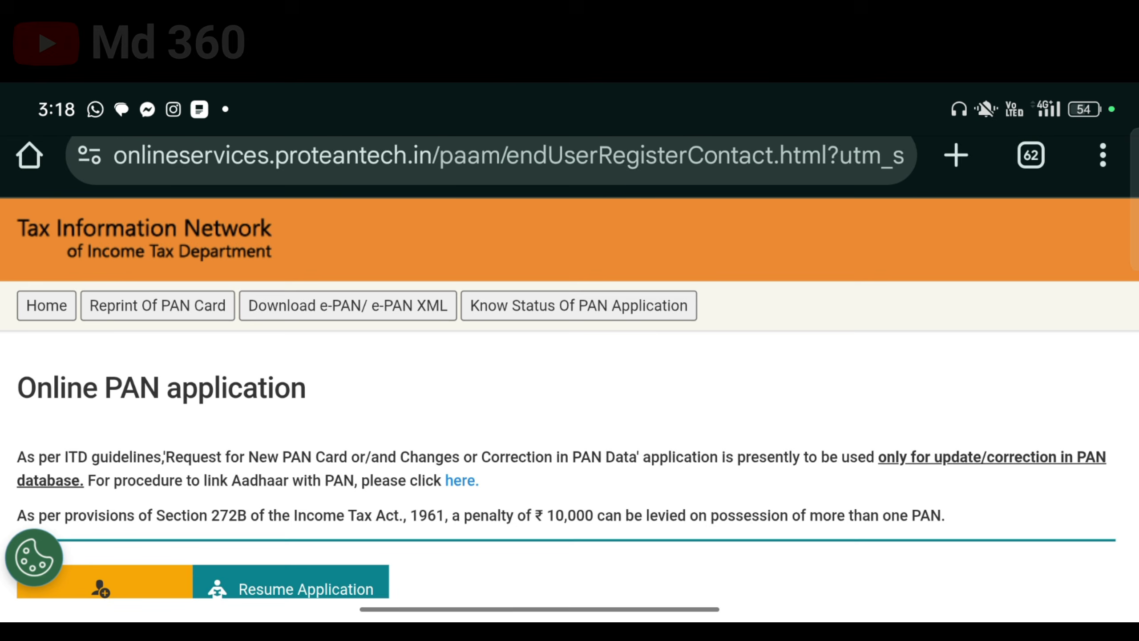
pyautogui.scroll(-2, 569, 404)
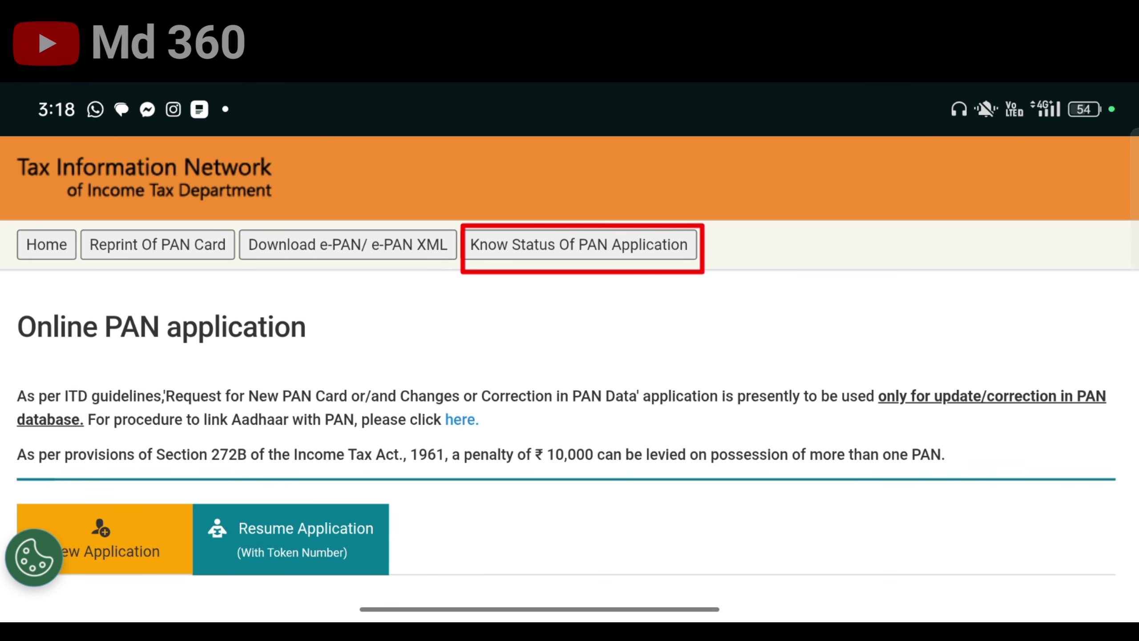
# Open Know Status Of PAN Application and select 'PAN - New / Change Request' as application type
pyautogui.click(581, 244)
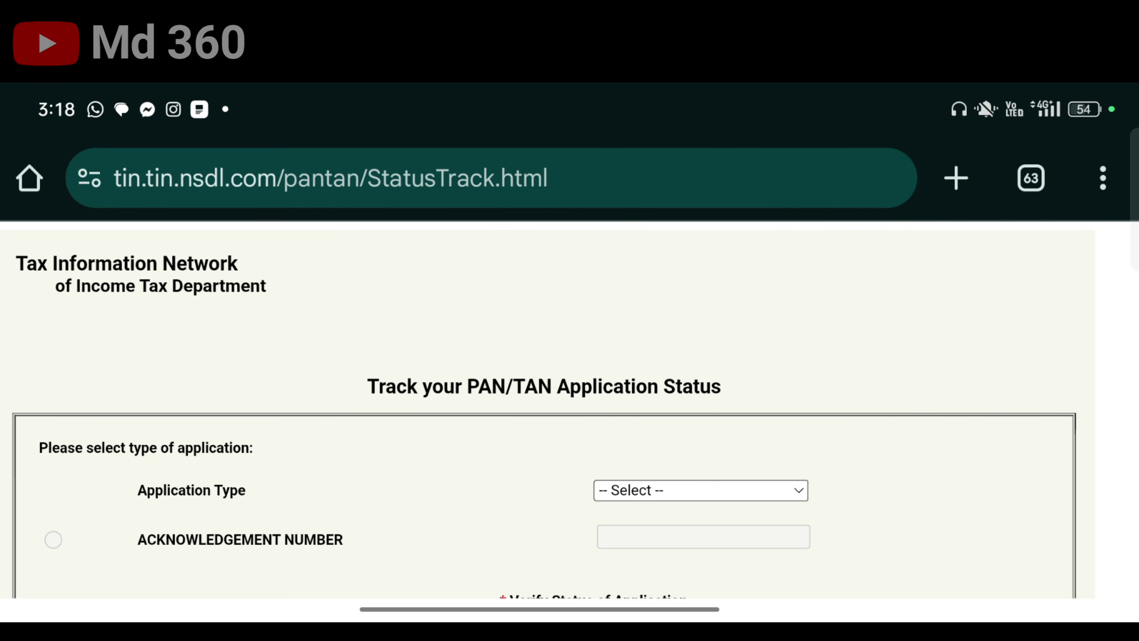
pyautogui.scroll(-3, 570, 404)
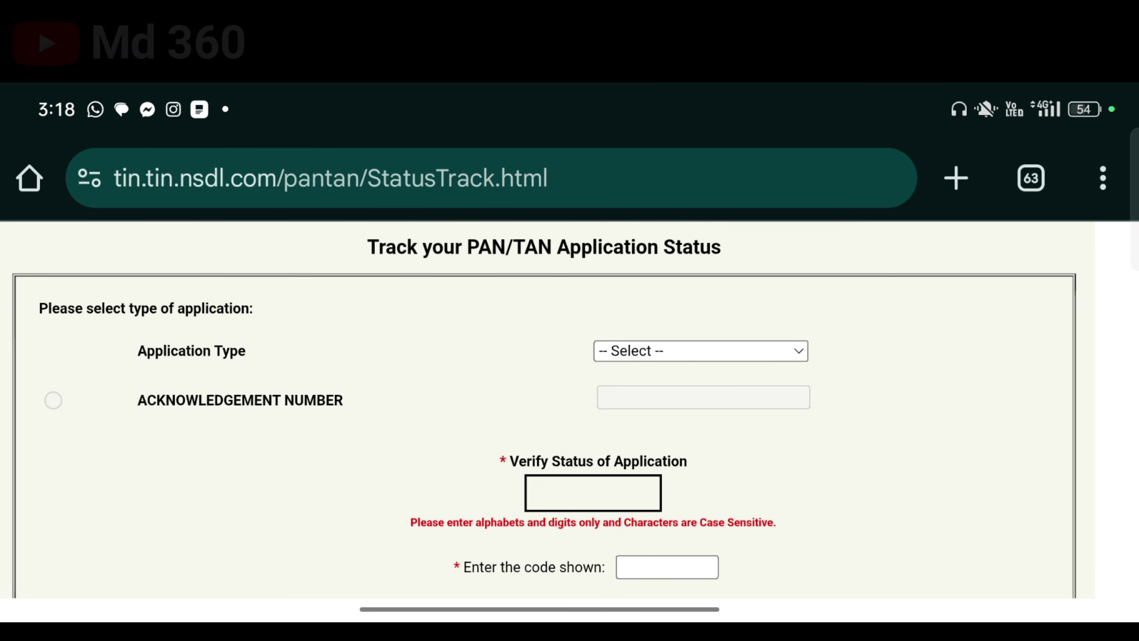
pyautogui.click(701, 351)
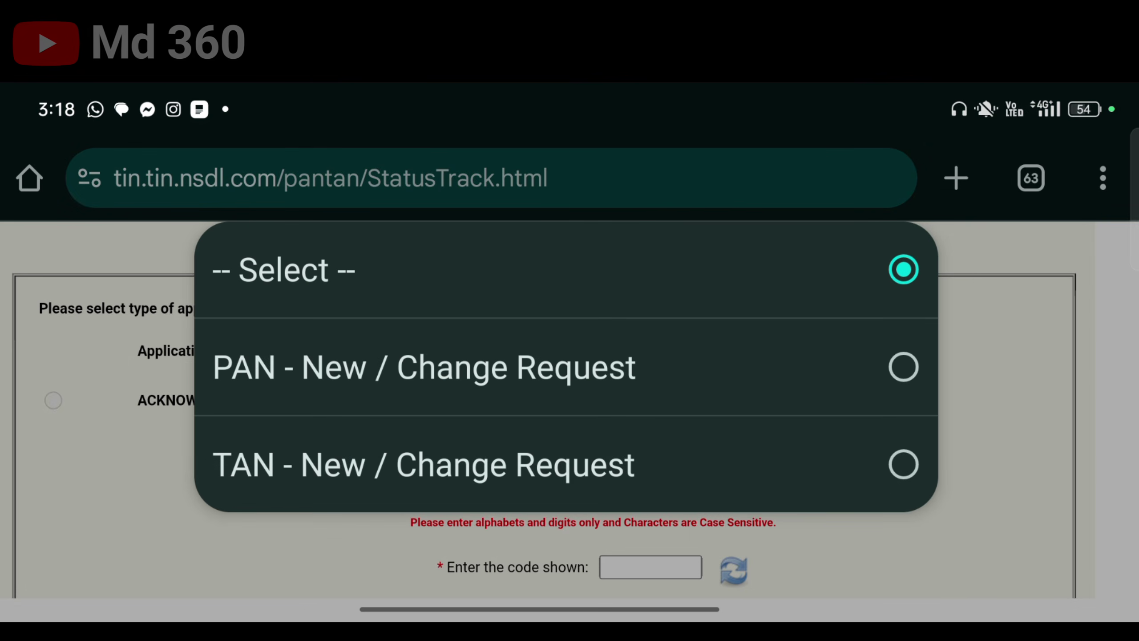
pyautogui.click(423, 367)
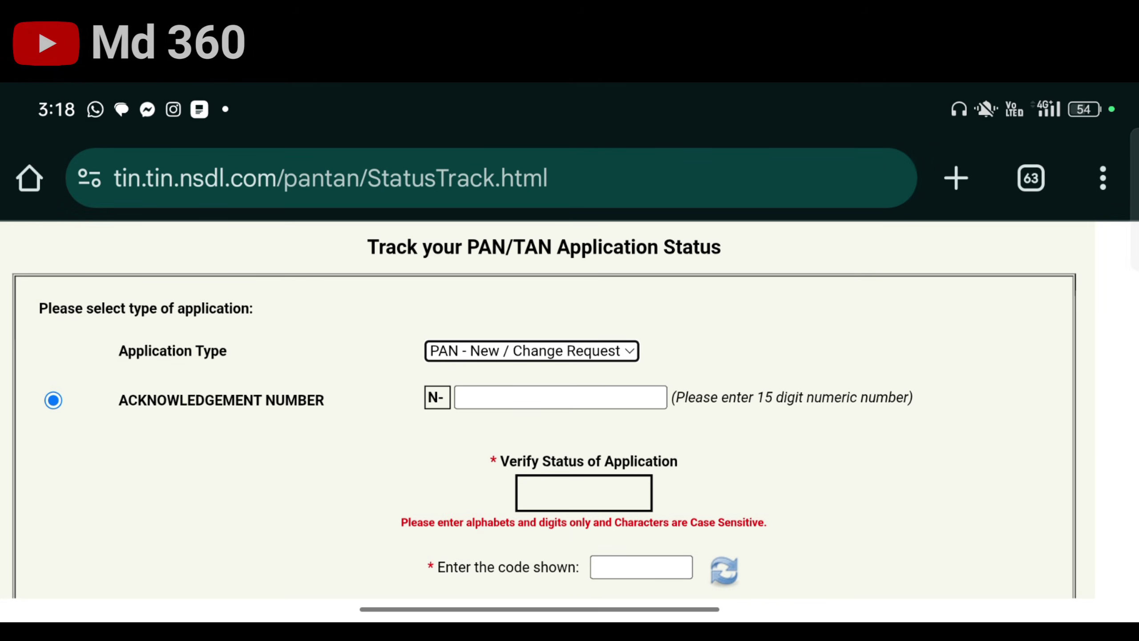
pyautogui.scroll(-2, 570, 404)
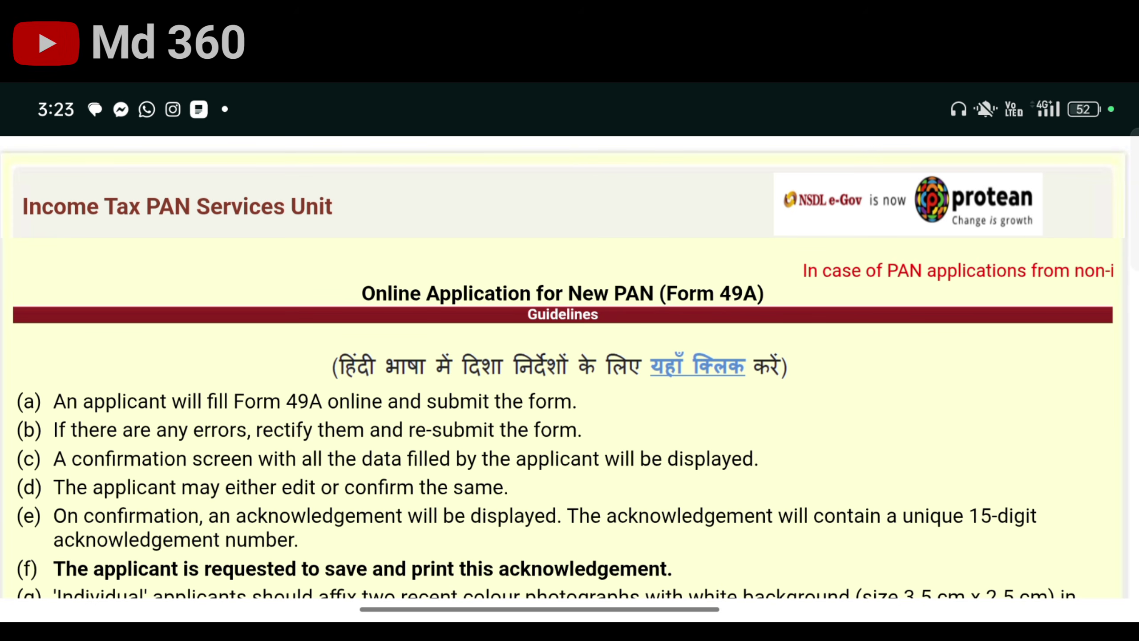
pyautogui.scroll(-2, 569, 368)
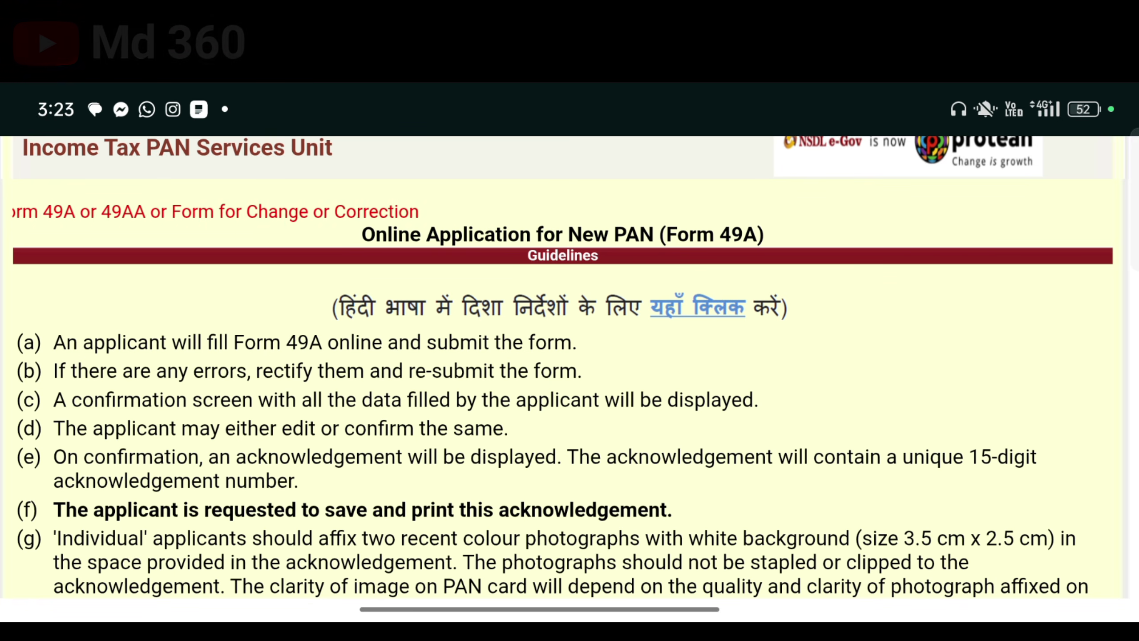
pyautogui.scroll(-3, 569, 368)
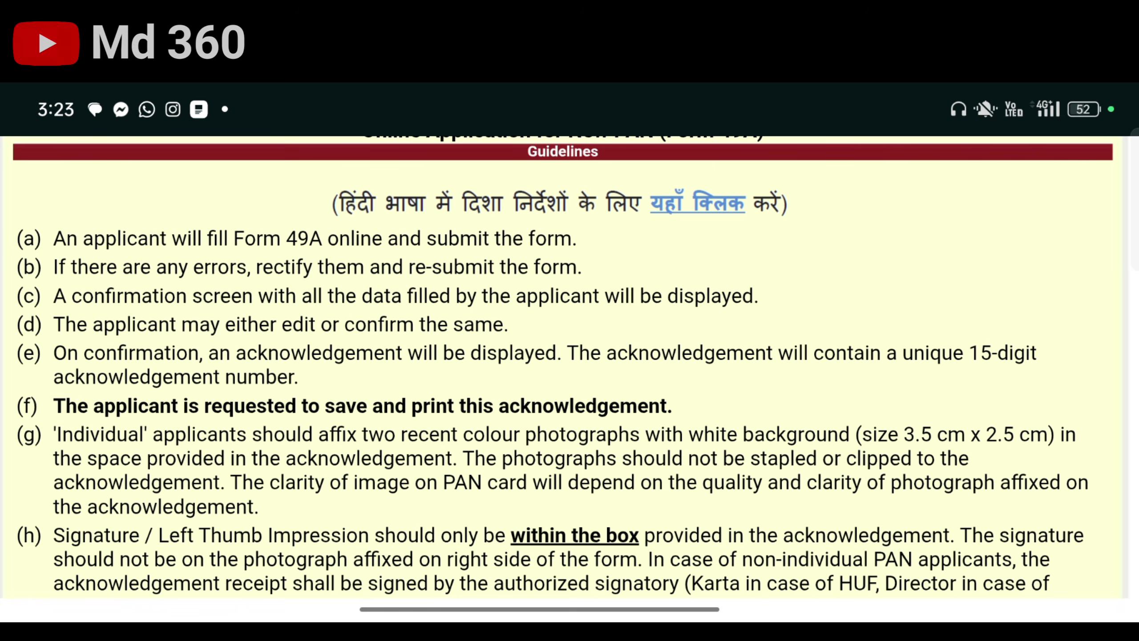
pyautogui.scroll(-3, 569, 368)
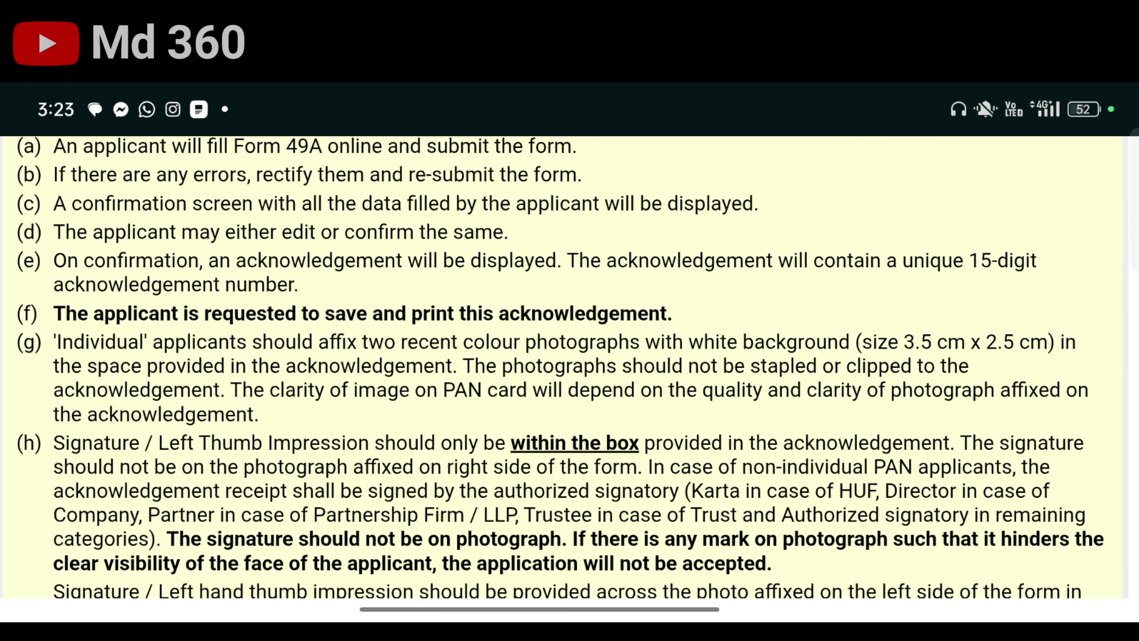
pyautogui.scroll(-3, 570, 368)
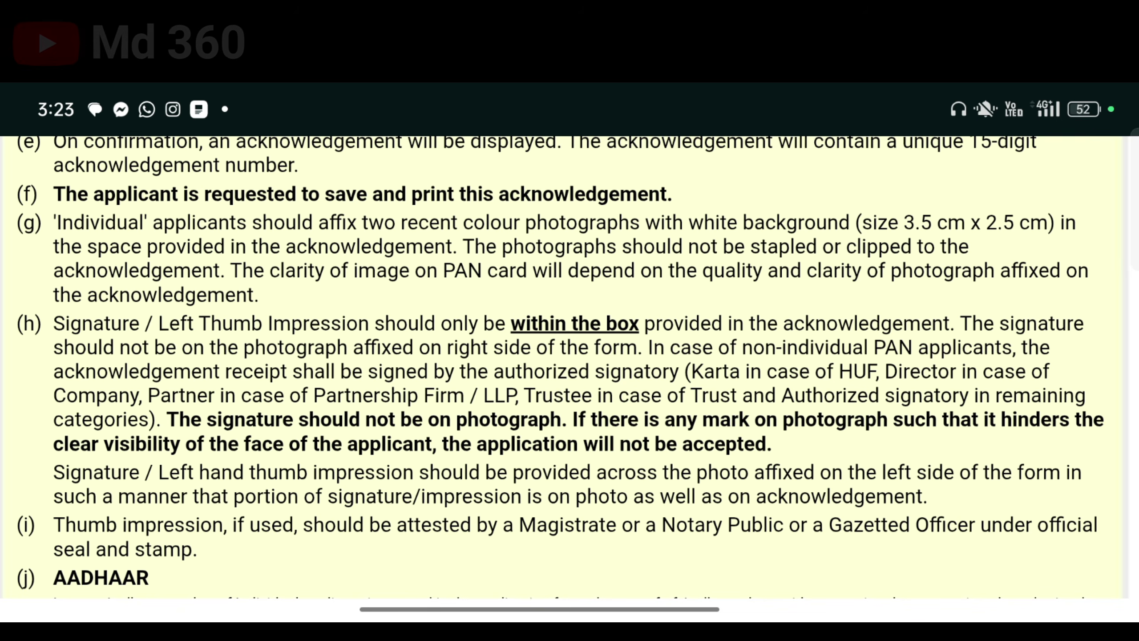
pyautogui.scroll(-3, 569, 368)
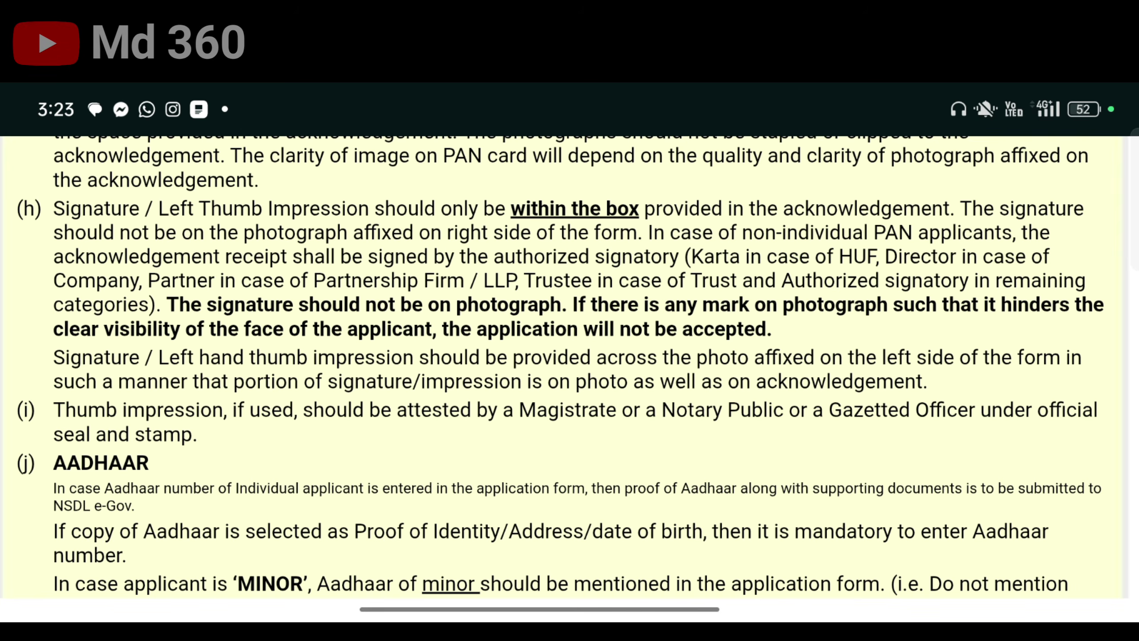
pyautogui.scroll(-10, 570, 368)
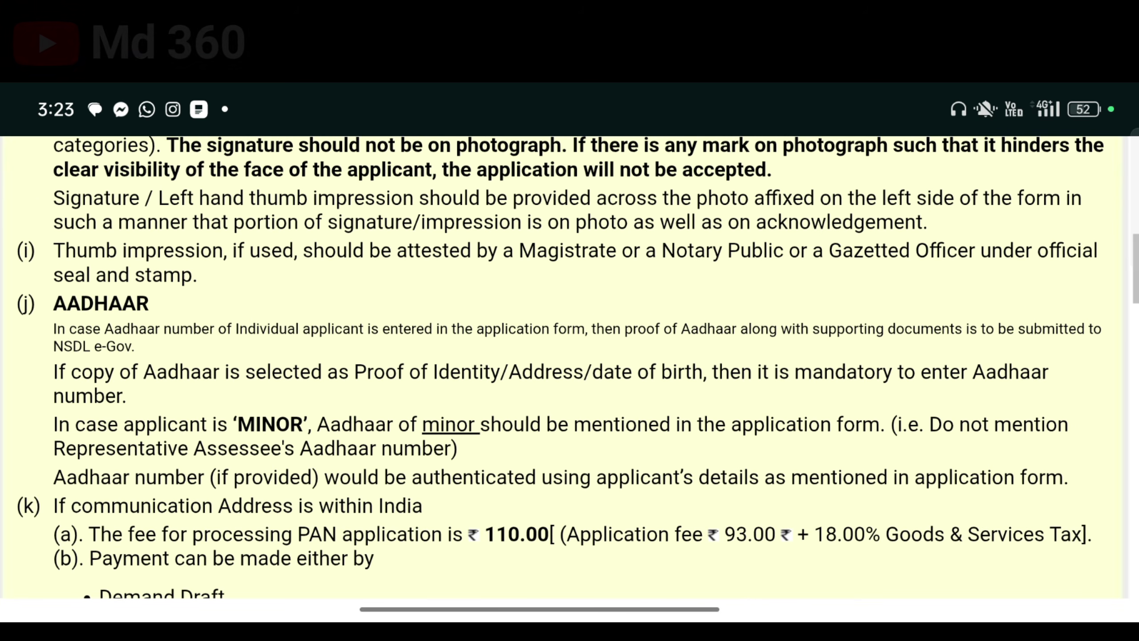
pyautogui.scroll(-4, 570, 367)
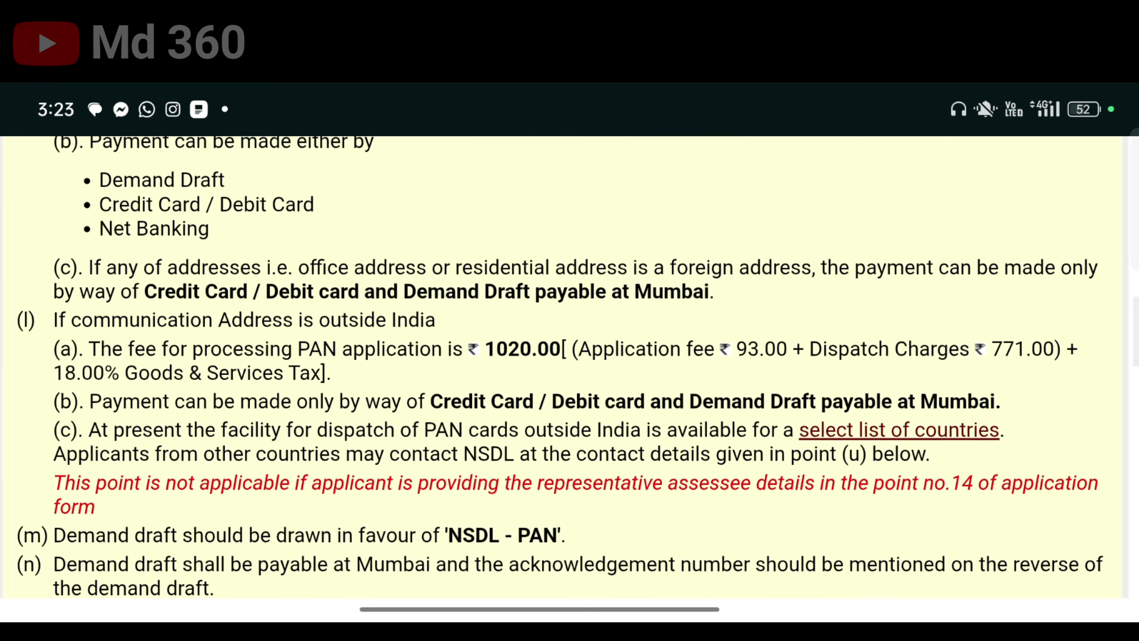
pyautogui.scroll(-8, 569, 368)
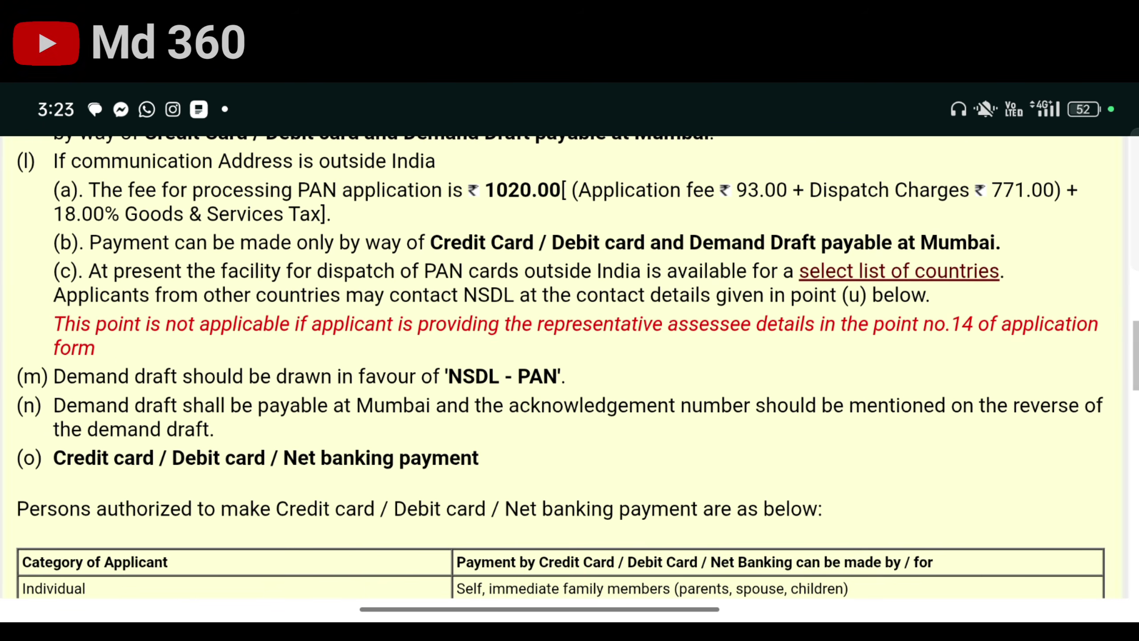
pyautogui.scroll(9, 569, 368)
pyautogui.scroll(4, 569, 368)
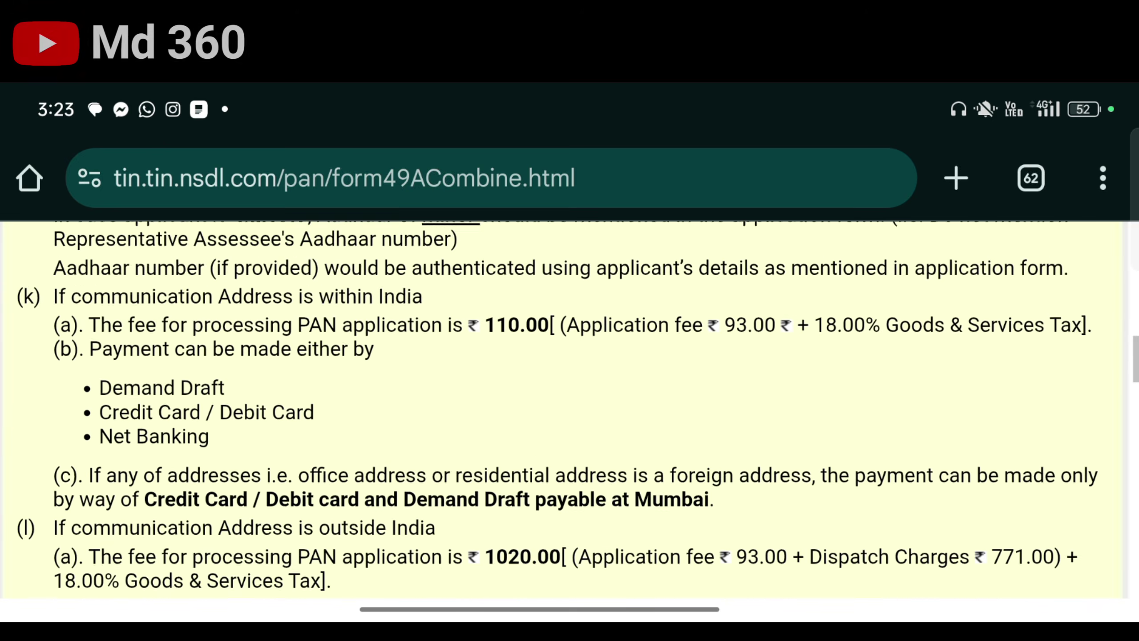
pyautogui.scroll(-20, 570, 368)
pyautogui.scroll(-6, 570, 368)
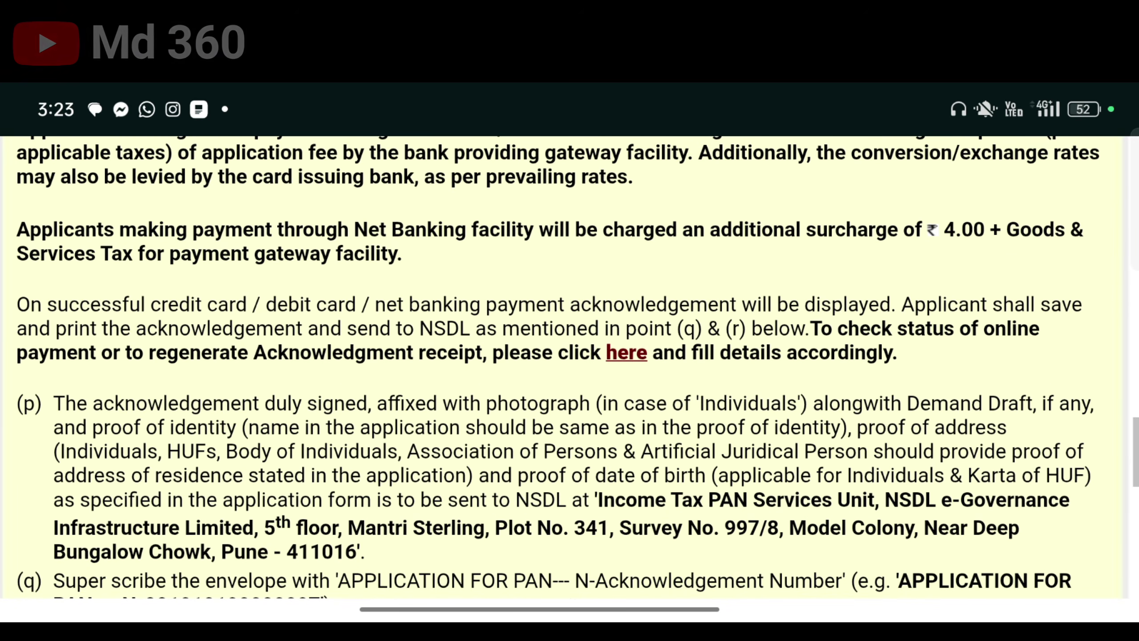